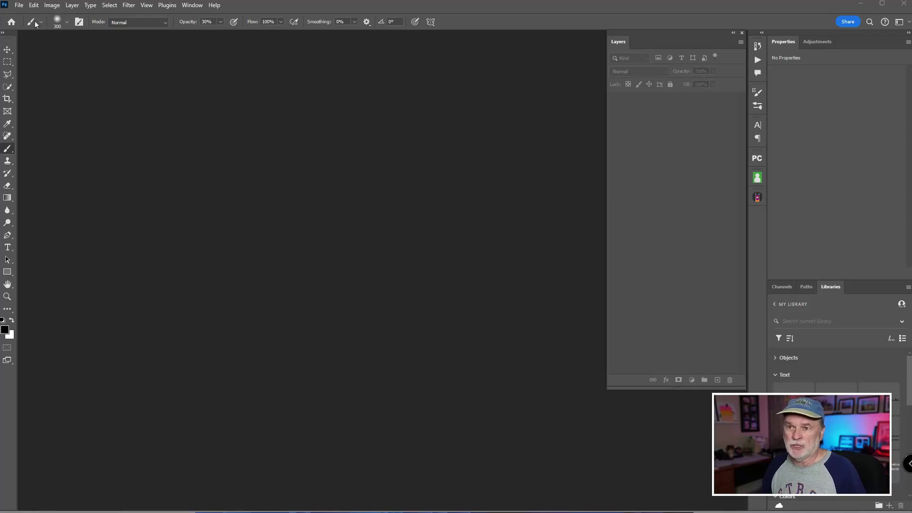
Step: Open autumn-still-life.jpg from the Sample Images folder
{"action": "left_click", "coordinate": [19, 7]}
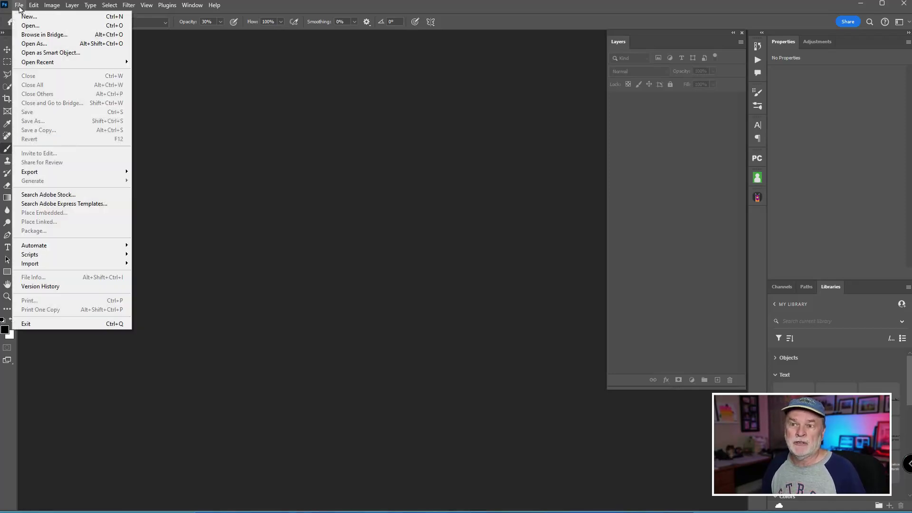
{"action": "left_click", "coordinate": [19, 7]}
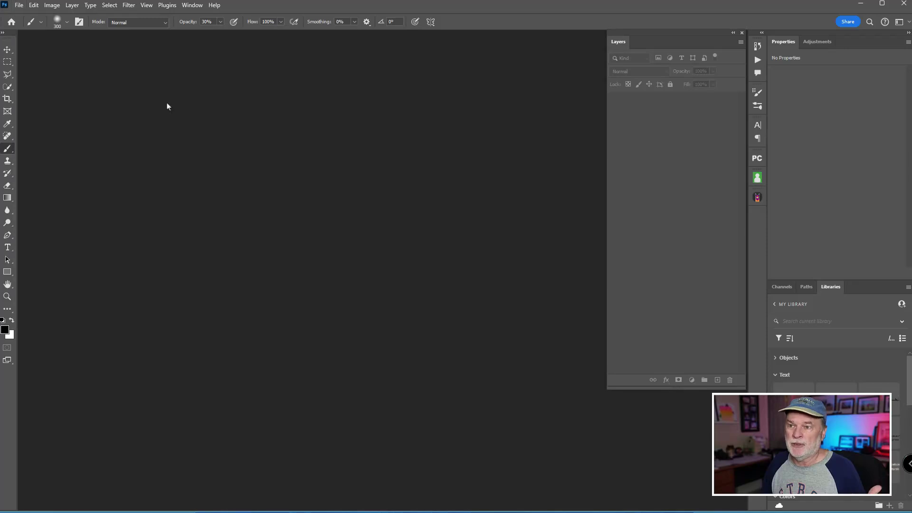
{"action": "left_click", "coordinate": [333, 167]}
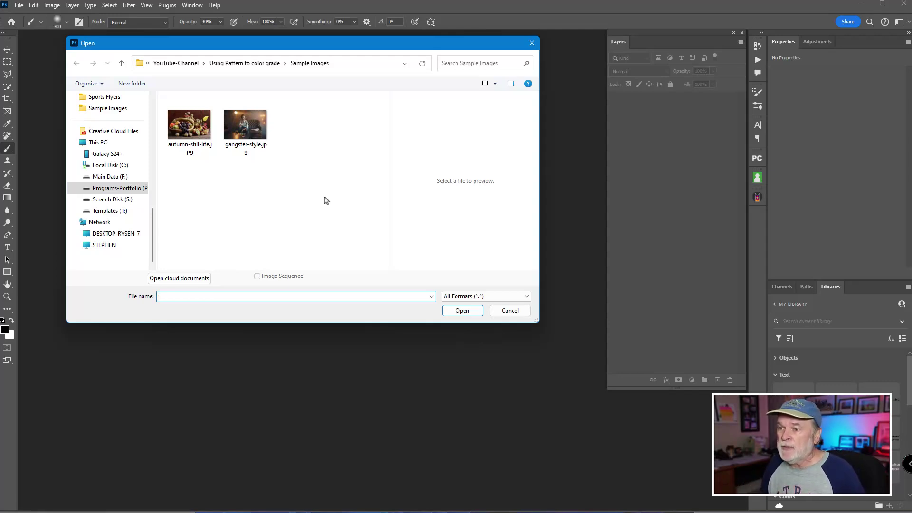
{"action": "left_click_drag", "start_coordinate": [285, 45], "coordinate": [313, 56]}
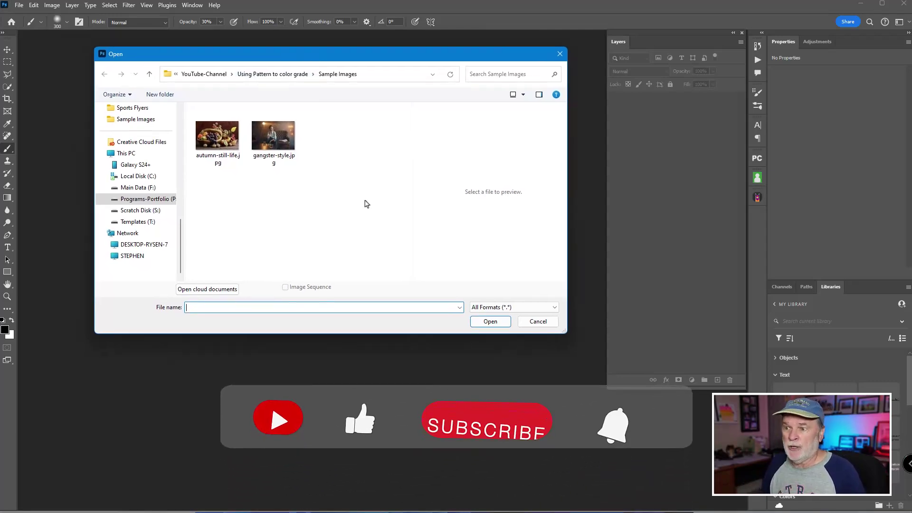
{"action": "left_click", "coordinate": [216, 144]}
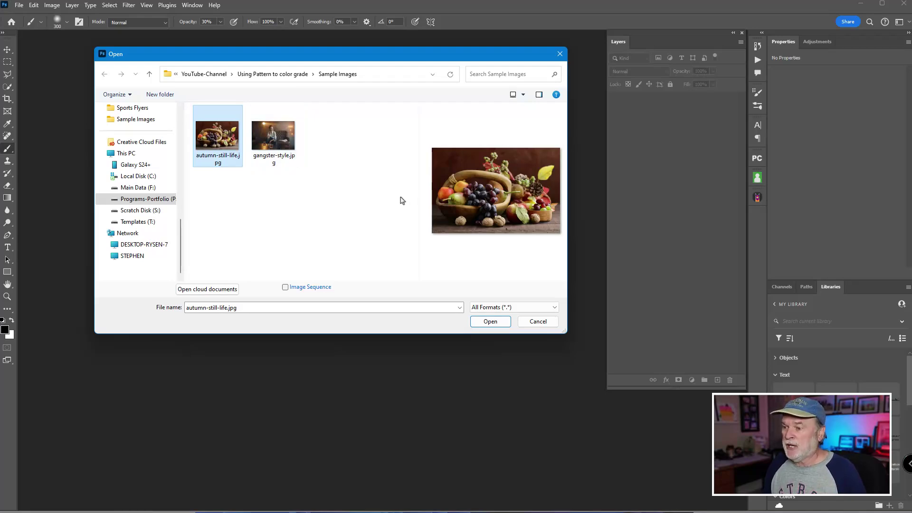
{"action": "left_click", "coordinate": [491, 322]}
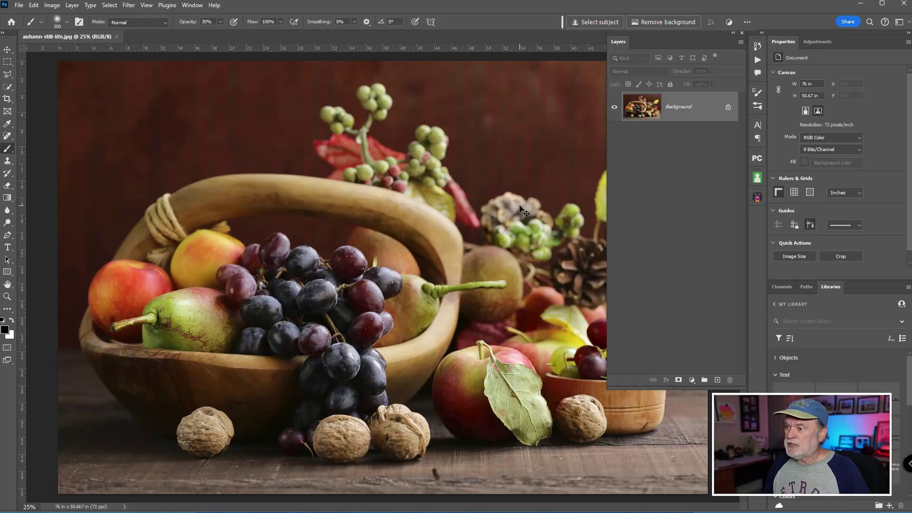
Step: Zoom out, switch to full screen mode, pan the photo up and shorten the Layers panel
{"action": "key", "text": "ctrl+minus"}
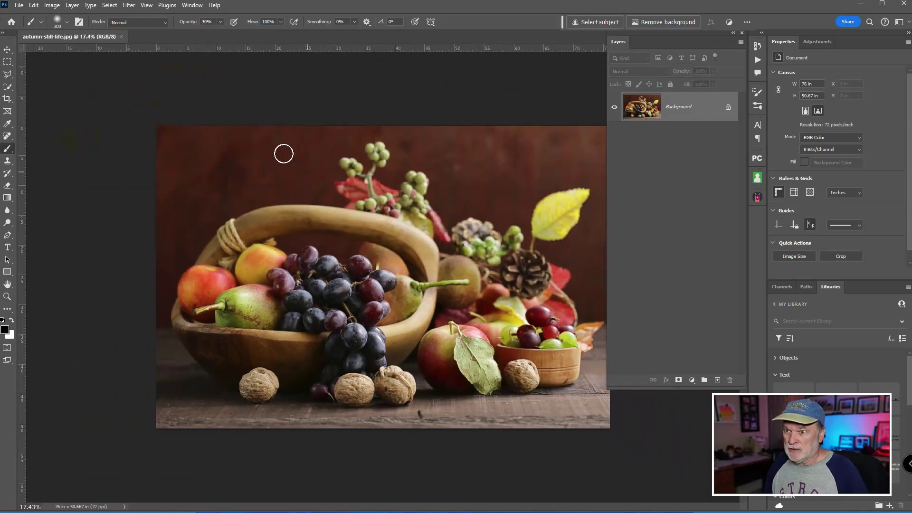
{"action": "key", "text": "f"}
{"action": "mouse_move", "coordinate": [245, 126]}
{"action": "left_mouse_down"}
{"action": "mouse_move", "coordinate": [398, 203]}
{"action": "mouse_move", "coordinate": [314, 124]}
{"action": "left_mouse_up"}
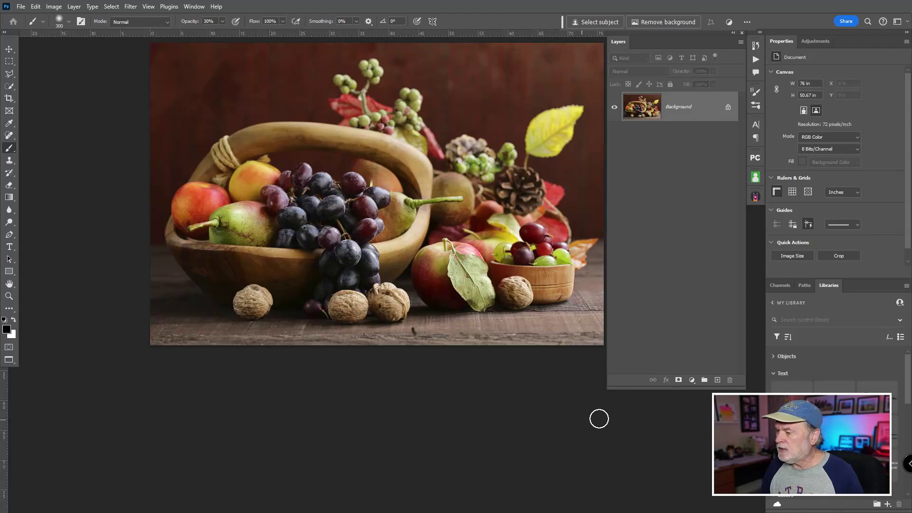
{"action": "left_click_drag", "start_coordinate": [654, 390], "coordinate": [653, 307]}
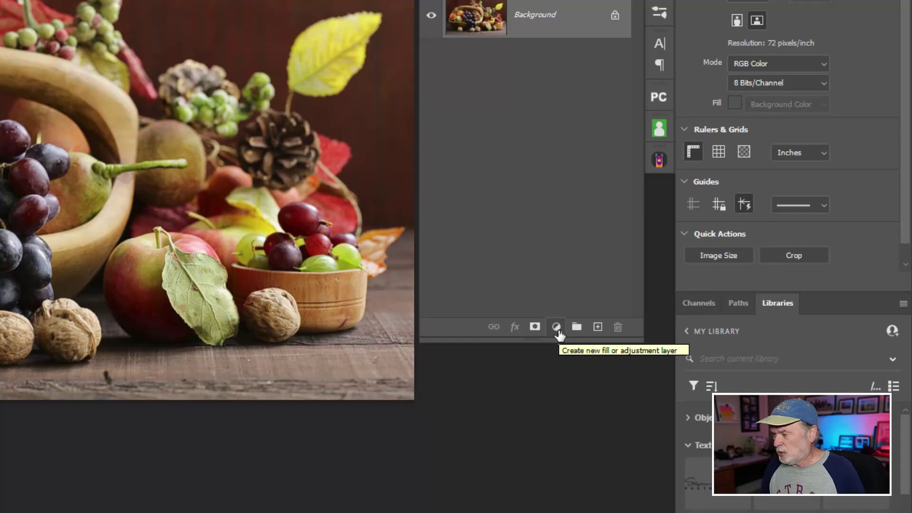
Step: Add a Pattern fill layer using the third, dark green Grass pattern
{"action": "left_click", "coordinate": [556, 327]}
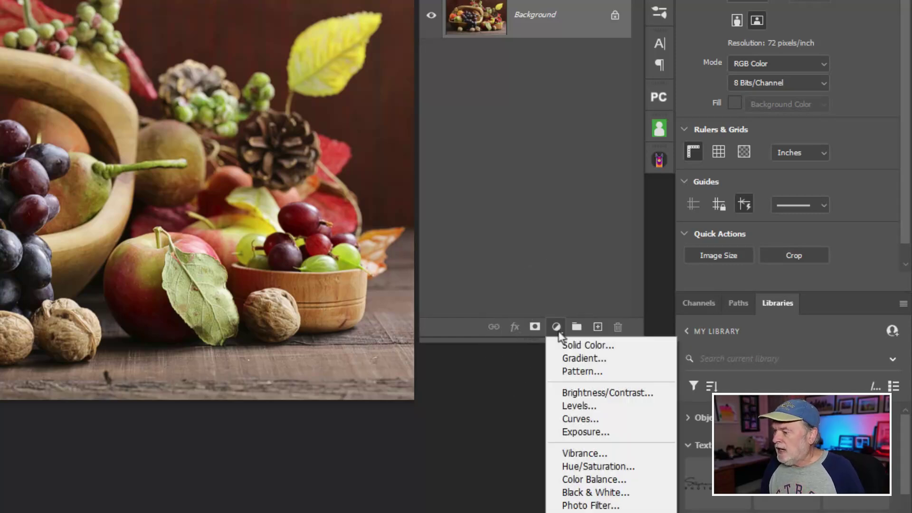
{"action": "left_click", "coordinate": [612, 373]}
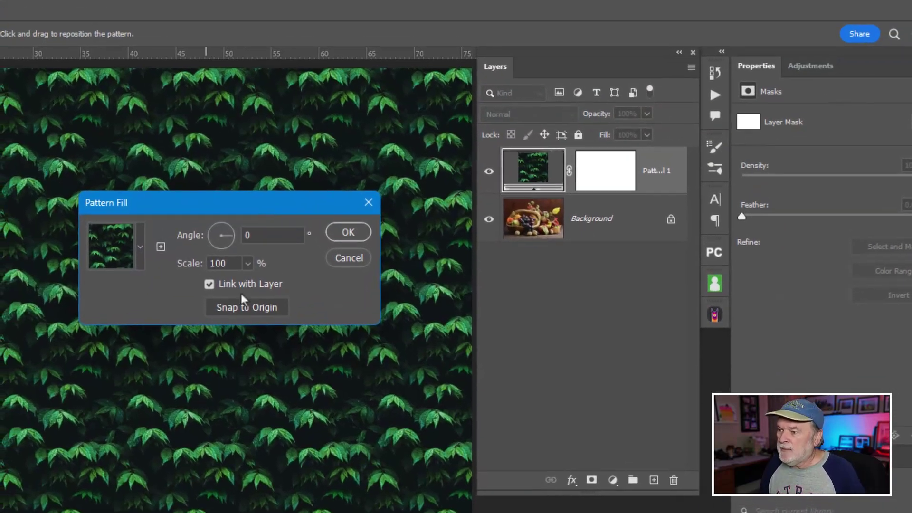
{"action": "left_click", "coordinate": [140, 245]}
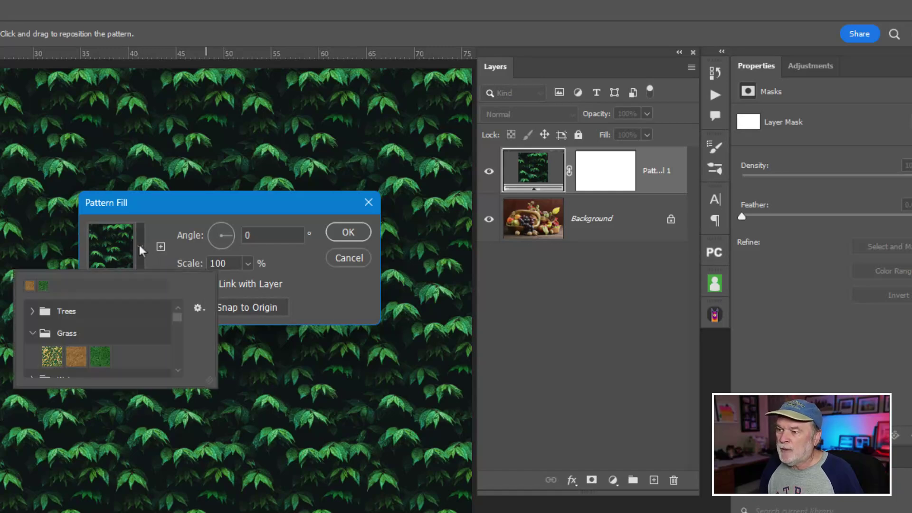
{"action": "left_click", "coordinate": [32, 334]}
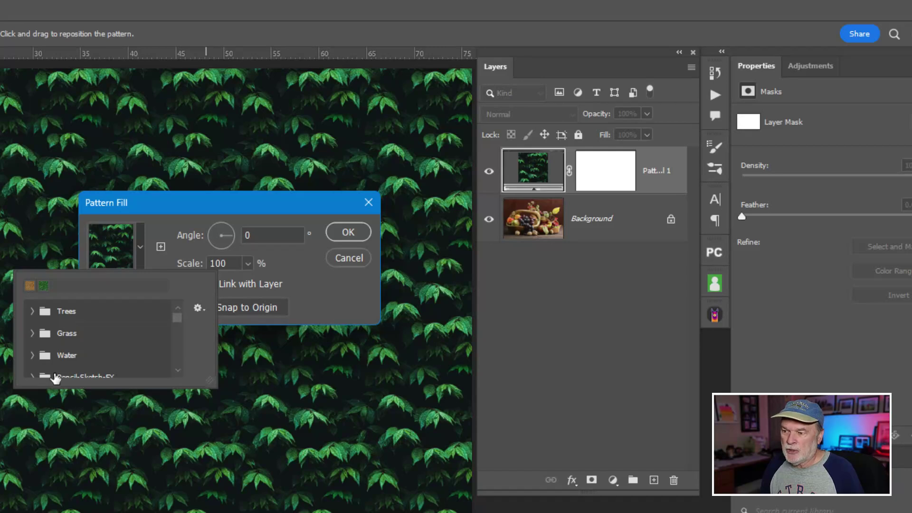
{"action": "left_click", "coordinate": [45, 337]}
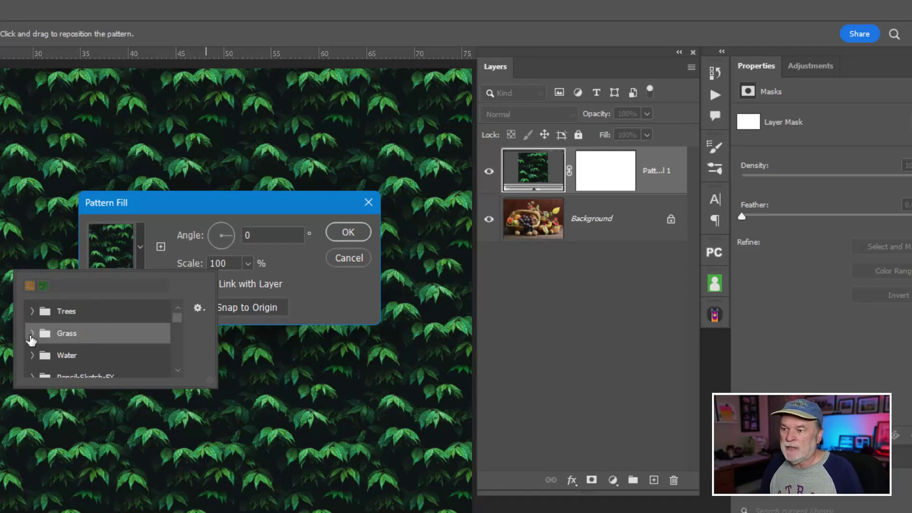
{"action": "left_click", "coordinate": [32, 333]}
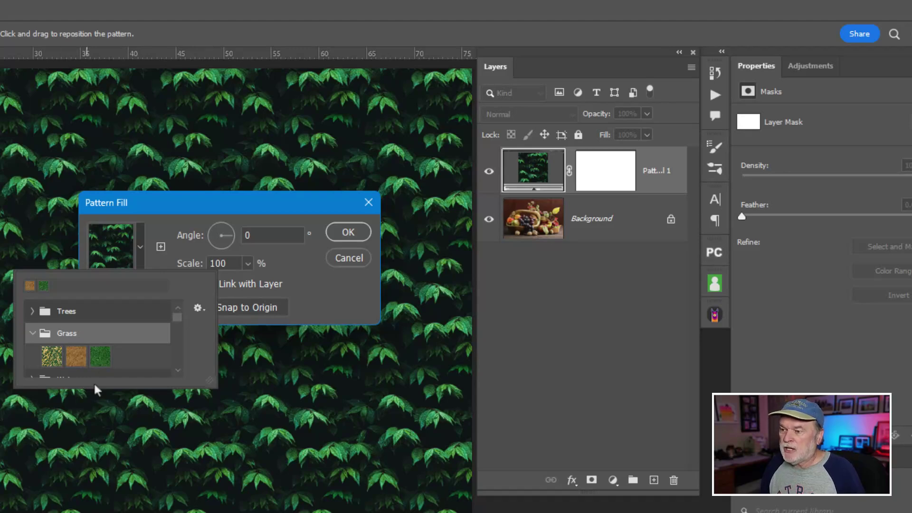
{"action": "left_click", "coordinate": [103, 359]}
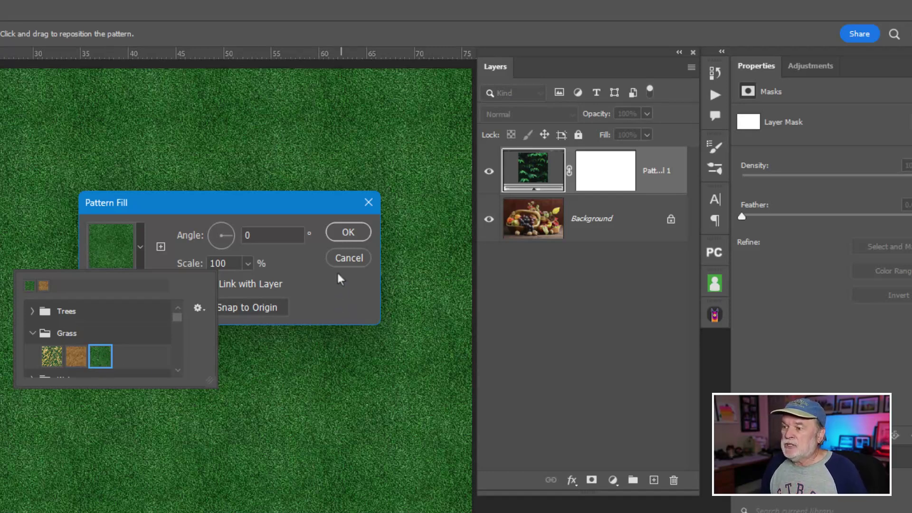
{"action": "left_click", "coordinate": [349, 232]}
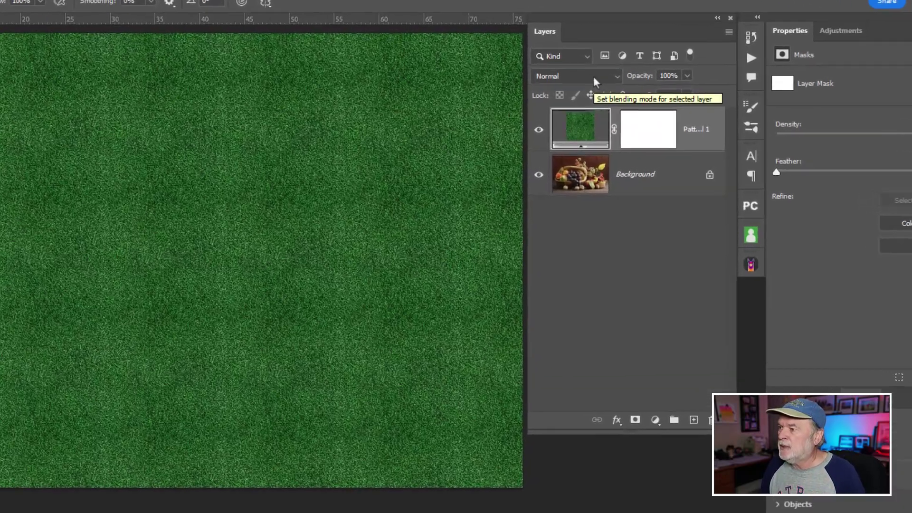
Step: Set the grass Pattern Fill layer's blend mode to Overlay
{"action": "left_click", "coordinate": [622, 91]}
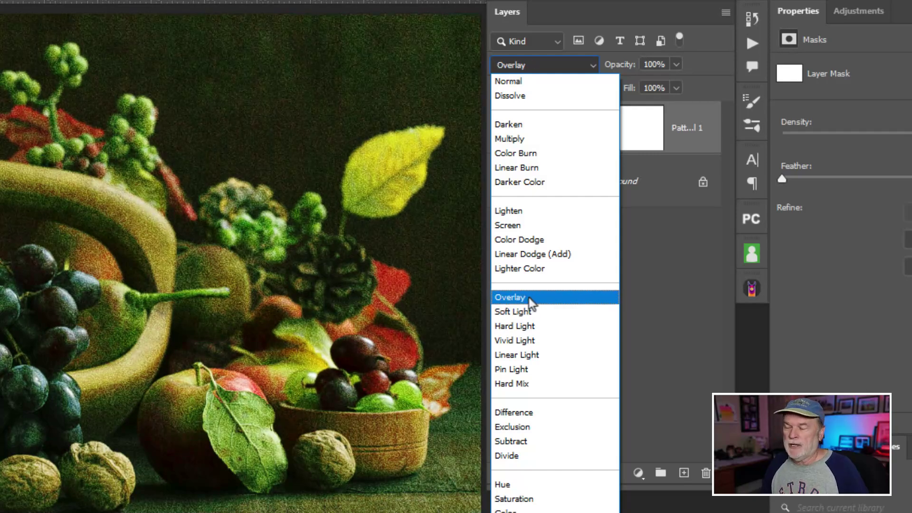
{"action": "left_click", "coordinate": [528, 297]}
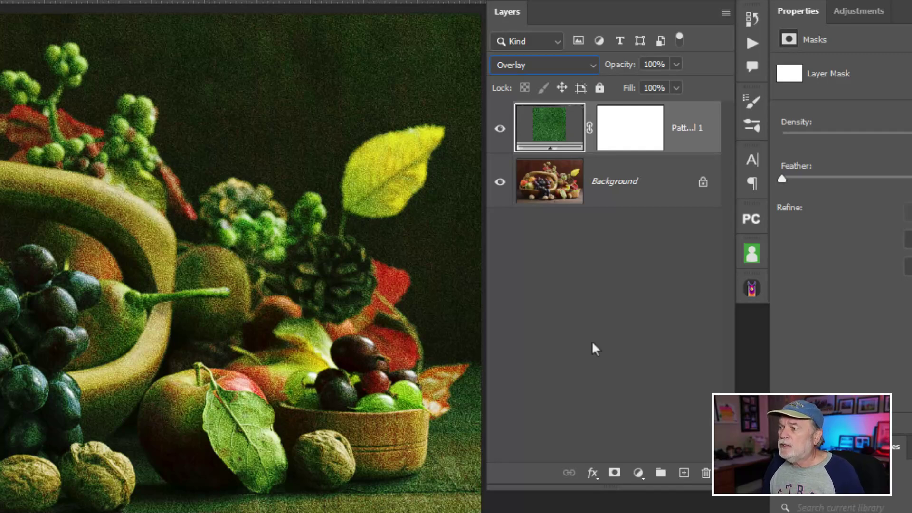
Step: In Blending Options, split the Underlying Layer white slider to 115/192
{"action": "double_click", "coordinate": [688, 145]}
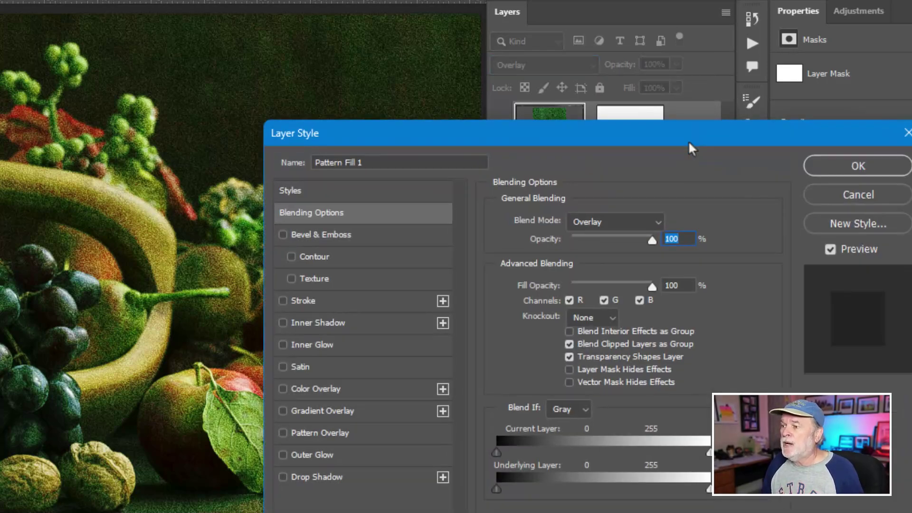
{"action": "left_click_drag", "start_coordinate": [663, 138], "coordinate": [604, 61]}
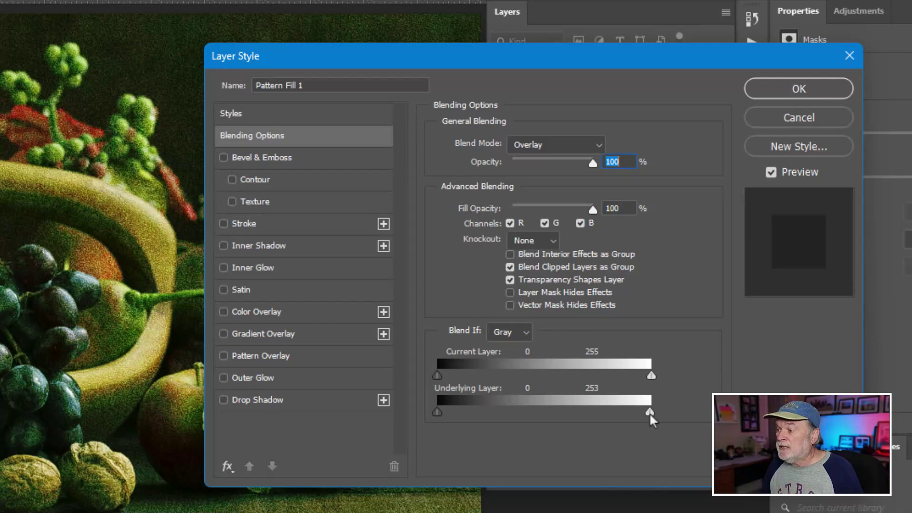
{"action": "left_click_drag", "start_coordinate": [650, 412], "coordinate": [535, 411]}
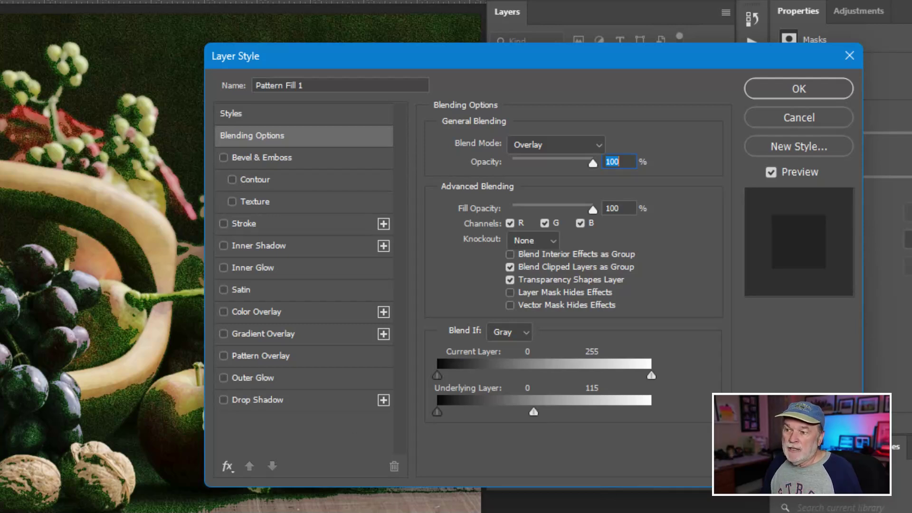
{"action": "left_click", "coordinate": [533, 413]}
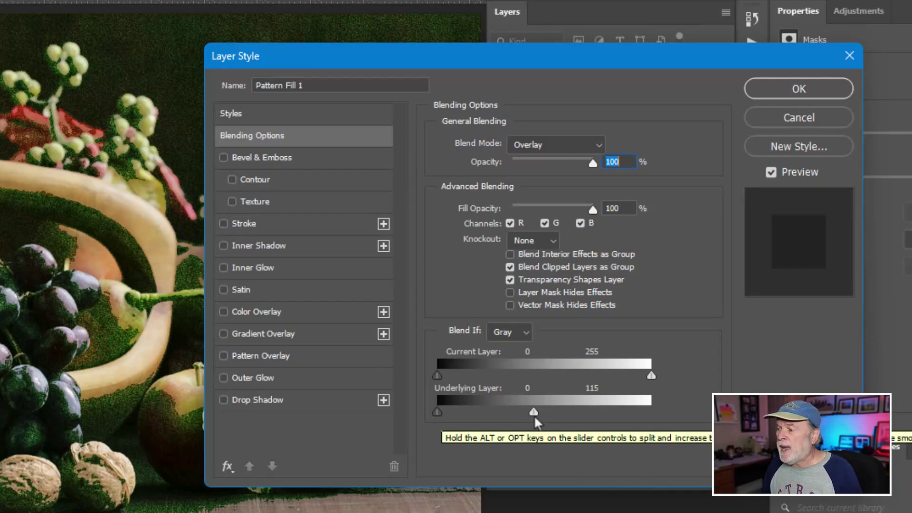
{"action": "key", "text": "alt"}
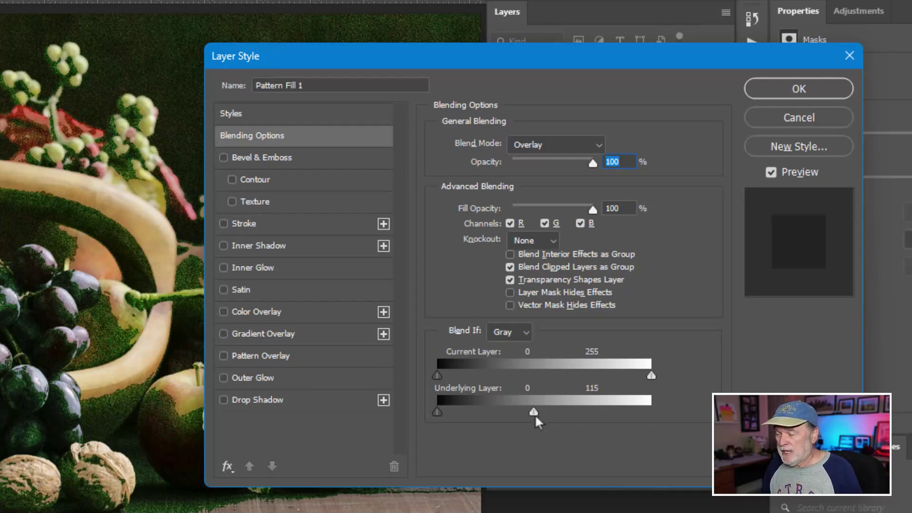
{"action": "key", "text": "alt"}
{"action": "left_click_drag", "start_coordinate": [534, 414], "coordinate": [597, 412]}
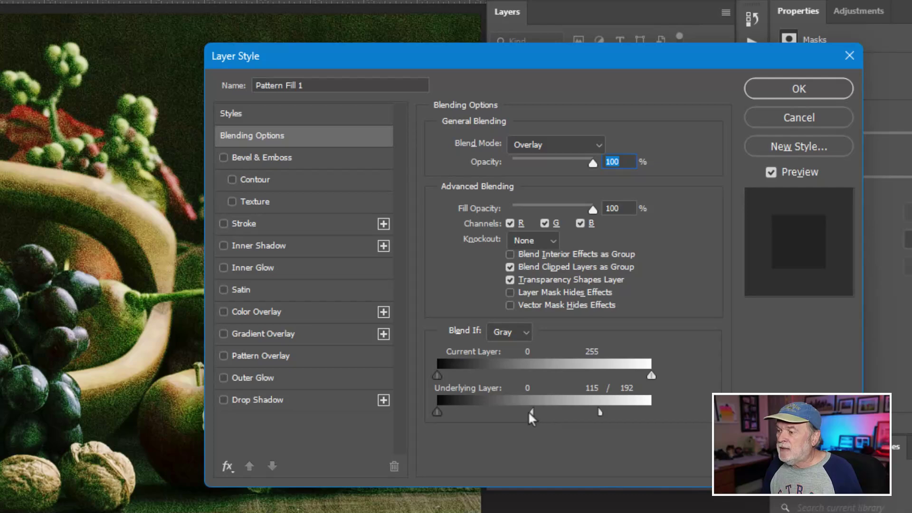
Step: Split the Underlying Layer black slider toward 28/127 and toggle Preview to compare
{"action": "left_click_drag", "start_coordinate": [530, 411], "coordinate": [452, 409]}
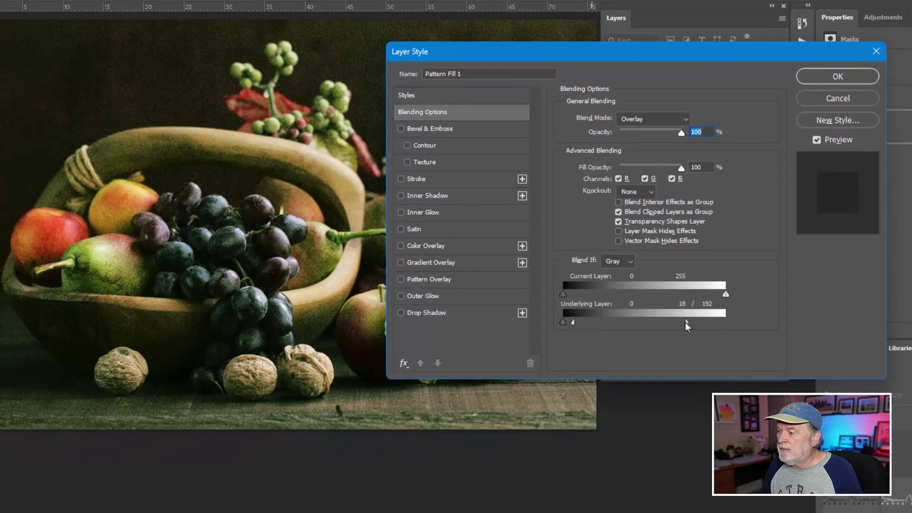
{"action": "left_click_drag", "start_coordinate": [684, 322], "coordinate": [779, 324]}
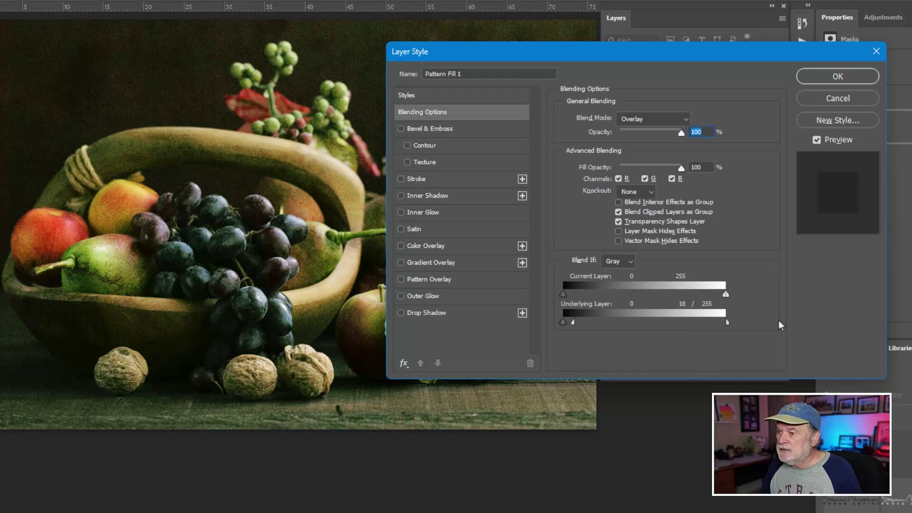
{"action": "left_click_drag", "start_coordinate": [711, 322], "coordinate": [646, 320]}
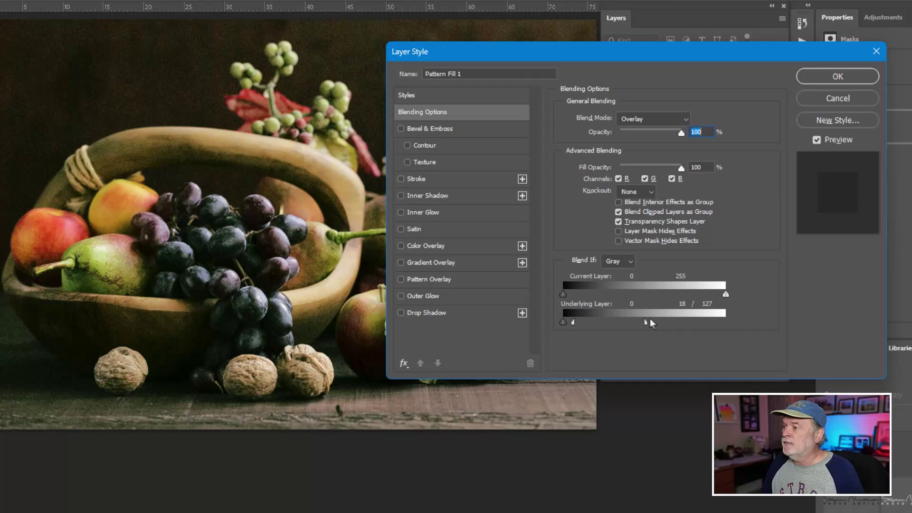
{"action": "left_click", "coordinate": [817, 139]}
{"action": "left_click", "coordinate": [817, 139]}
{"action": "left_click", "coordinate": [817, 138]}
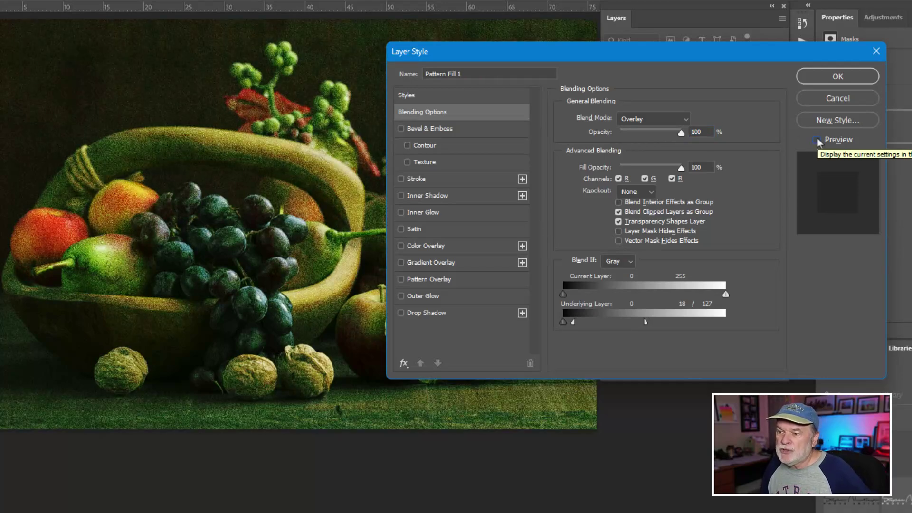
{"action": "left_click", "coordinate": [817, 138]}
{"action": "left_click", "coordinate": [817, 139]}
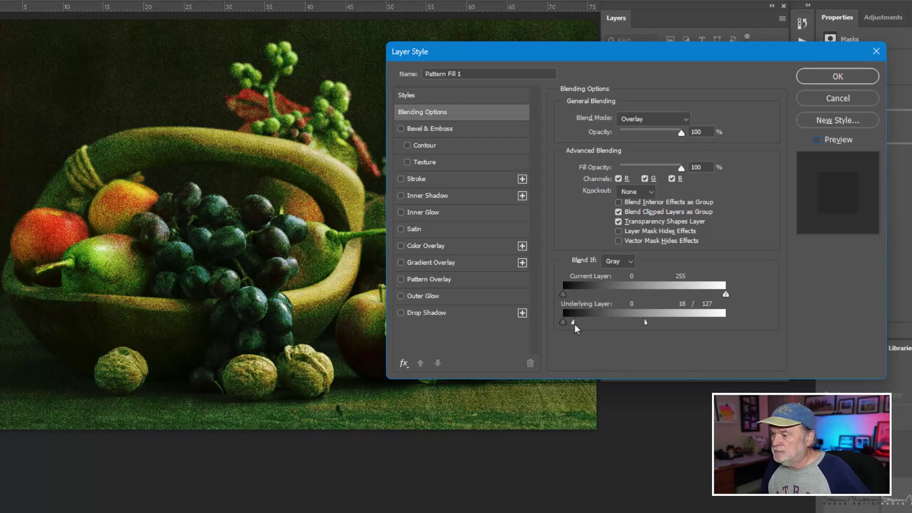
Step: Fine-tune the shadow fade to 28/127 and compare with Preview on and off
{"action": "left_click_drag", "start_coordinate": [589, 322], "coordinate": [585, 323]}
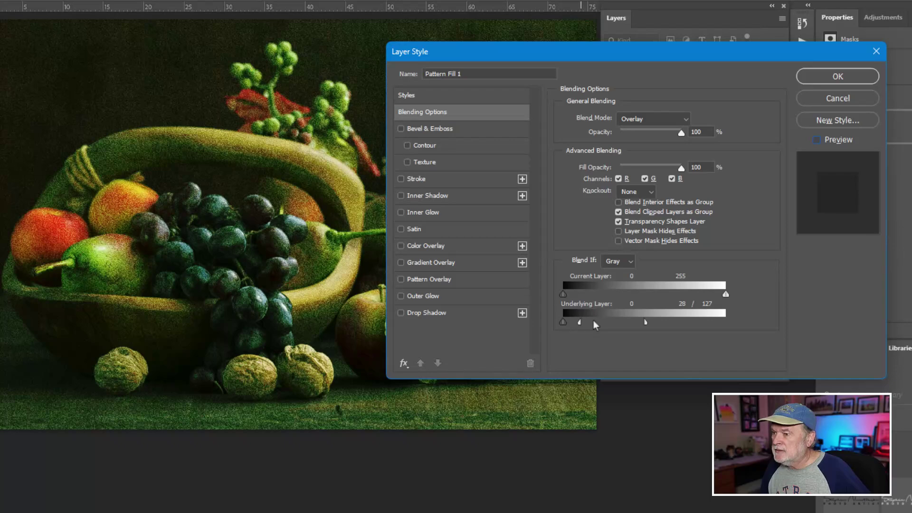
{"action": "left_click", "coordinate": [816, 141]}
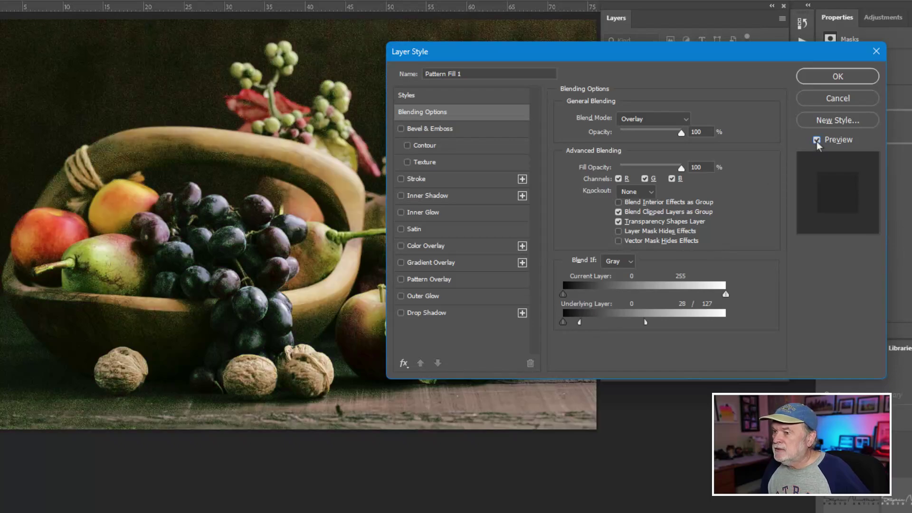
{"action": "left_click", "coordinate": [816, 141]}
{"action": "left_click", "coordinate": [816, 140]}
{"action": "left_click", "coordinate": [816, 141]}
{"action": "left_click", "coordinate": [816, 141]}
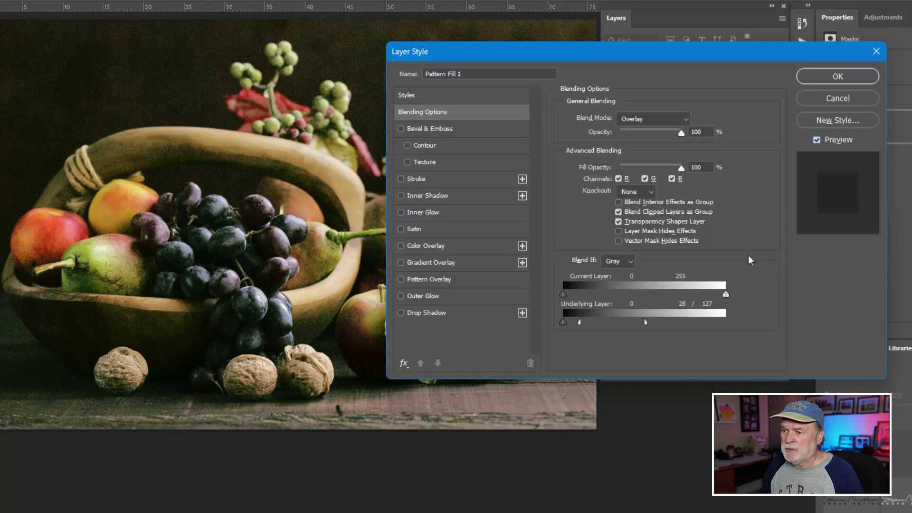
Step: Apply the Layer Style and toggle Pattern Fill 1's visibility to compare
{"action": "left_click", "coordinate": [842, 82]}
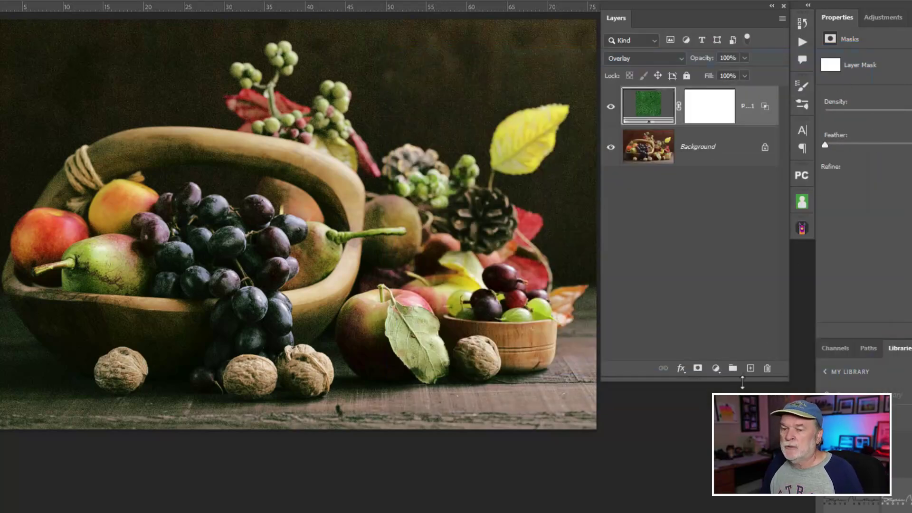
{"action": "left_click", "coordinate": [611, 107]}
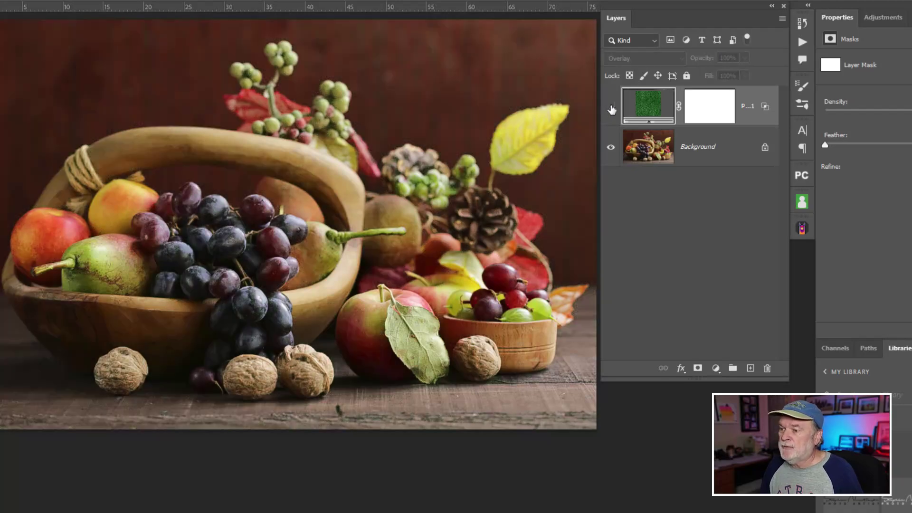
{"action": "left_click", "coordinate": [611, 108]}
{"action": "left_click", "coordinate": [611, 109]}
{"action": "left_click", "coordinate": [612, 108]}
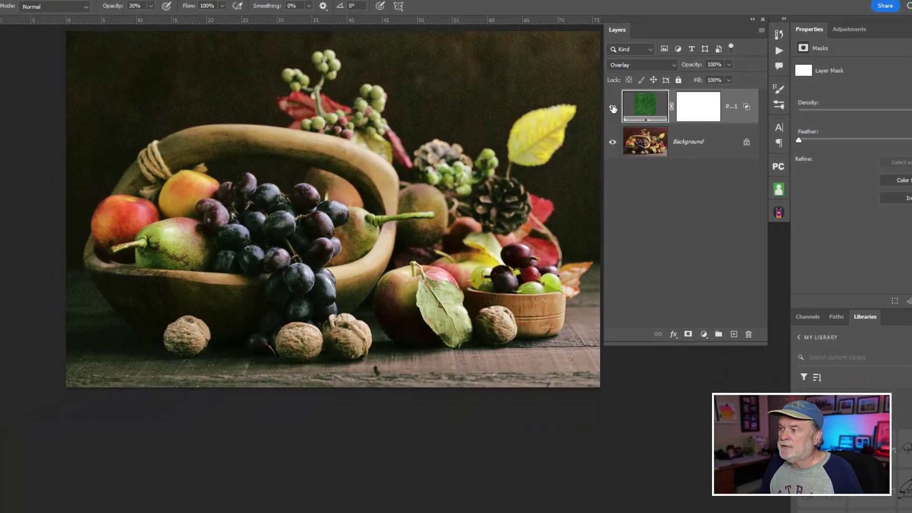
{"action": "left_click", "coordinate": [613, 108]}
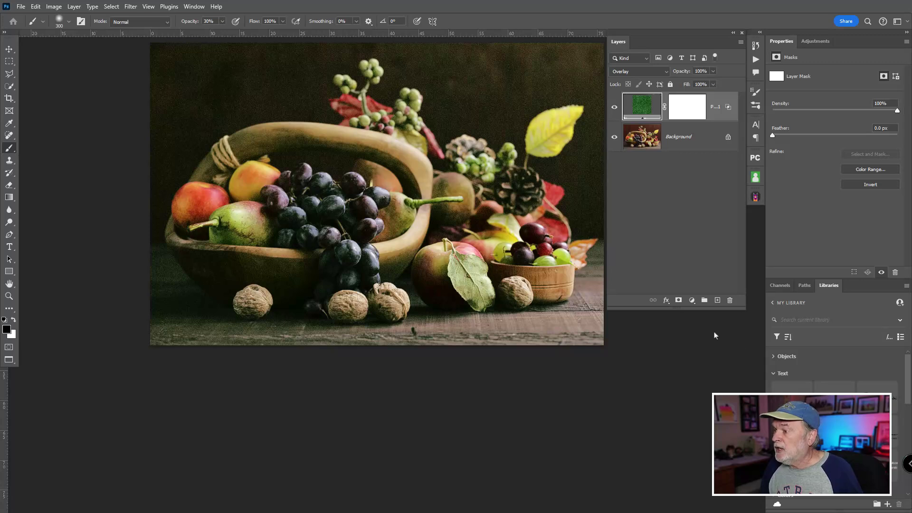
Step: Add a second Pattern fill layer using the brown grass pattern
{"action": "left_click", "coordinate": [691, 301]}
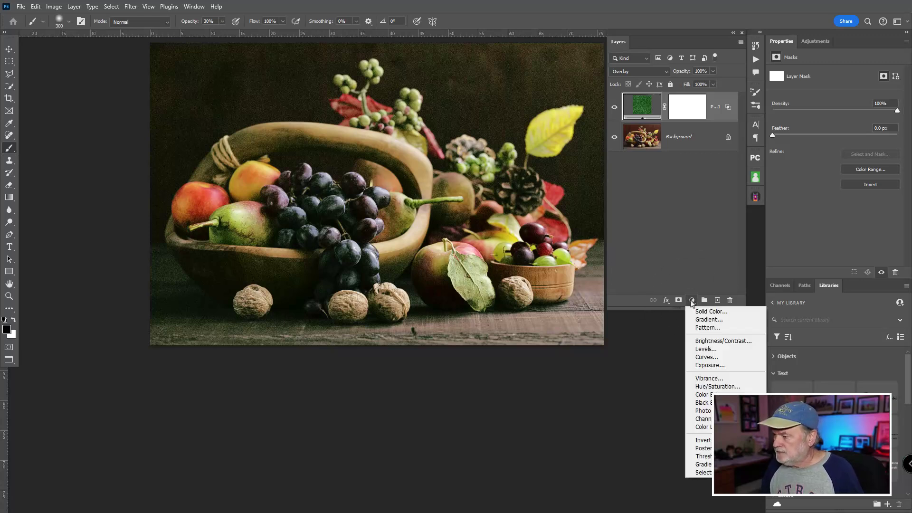
{"action": "left_click", "coordinate": [702, 333]}
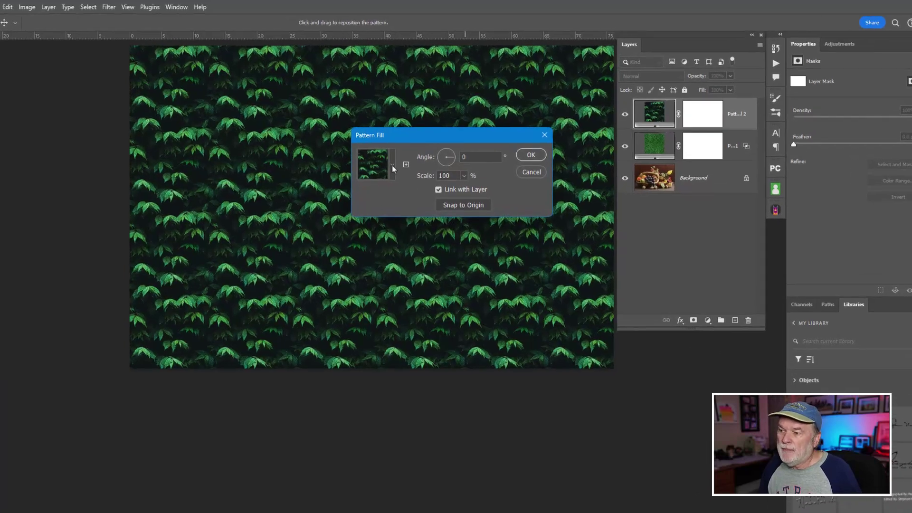
{"action": "left_click", "coordinate": [396, 155]}
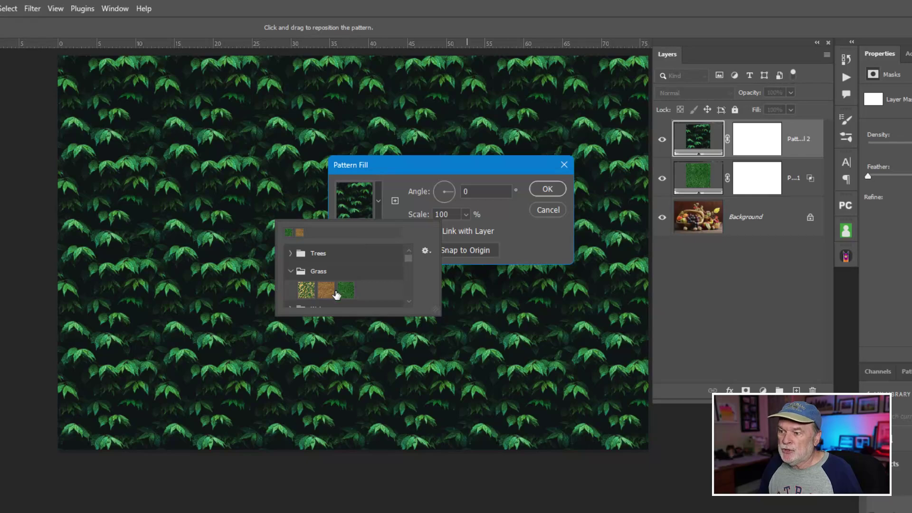
{"action": "left_click", "coordinate": [326, 292]}
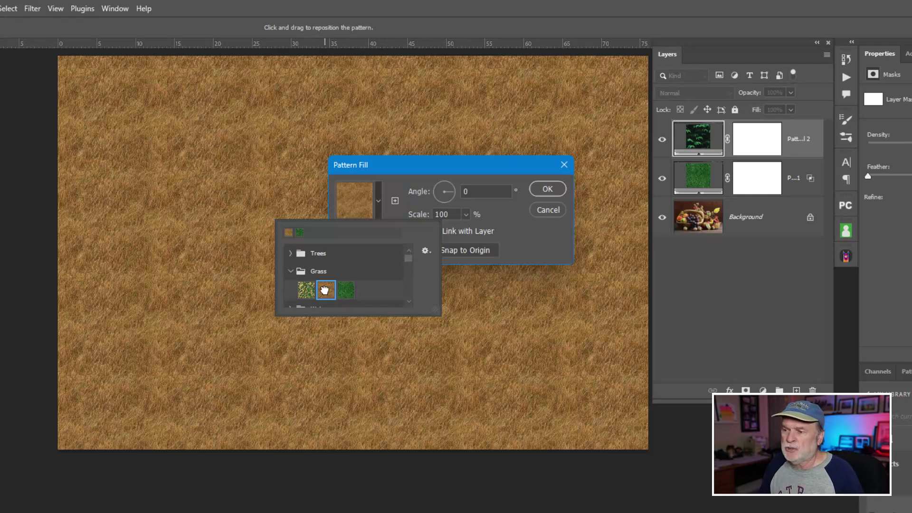
{"action": "left_click", "coordinate": [548, 189]}
{"action": "left_click", "coordinate": [548, 189]}
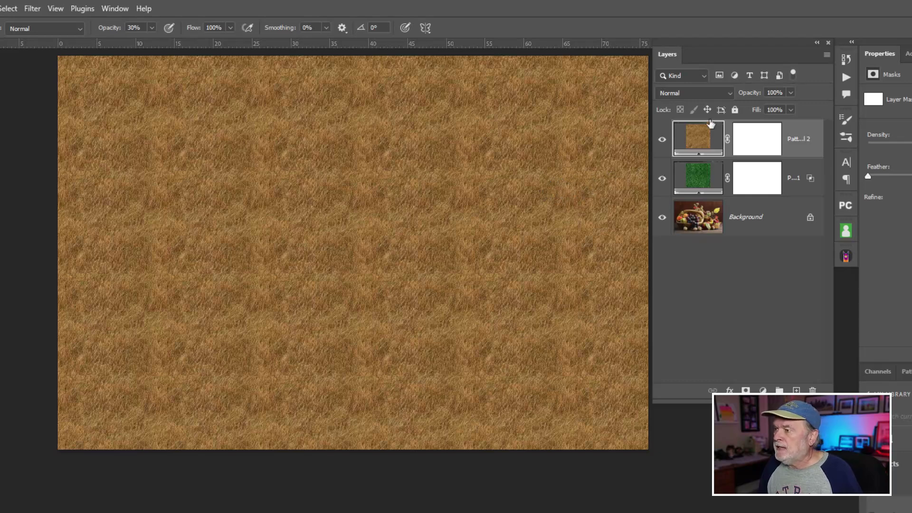
Step: Set the brown grass layer's blend mode to Overlay
{"action": "left_click", "coordinate": [707, 94]}
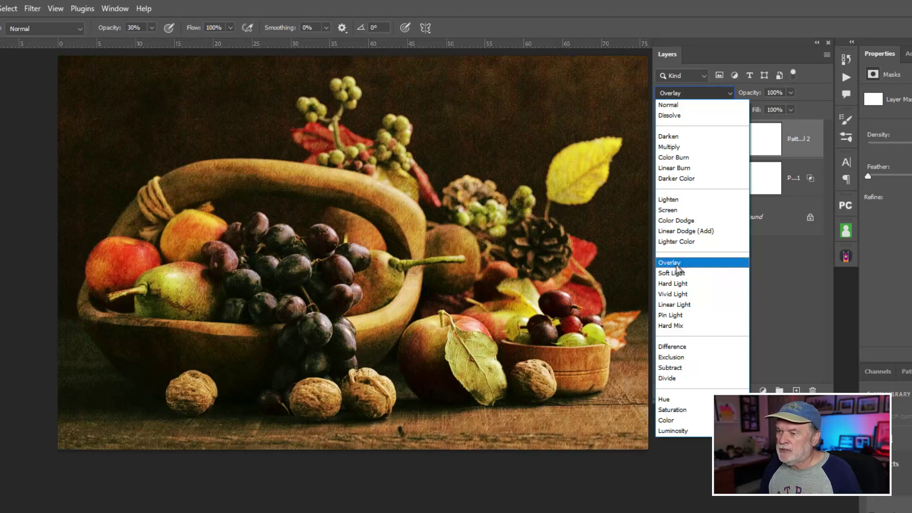
{"action": "left_click", "coordinate": [677, 265]}
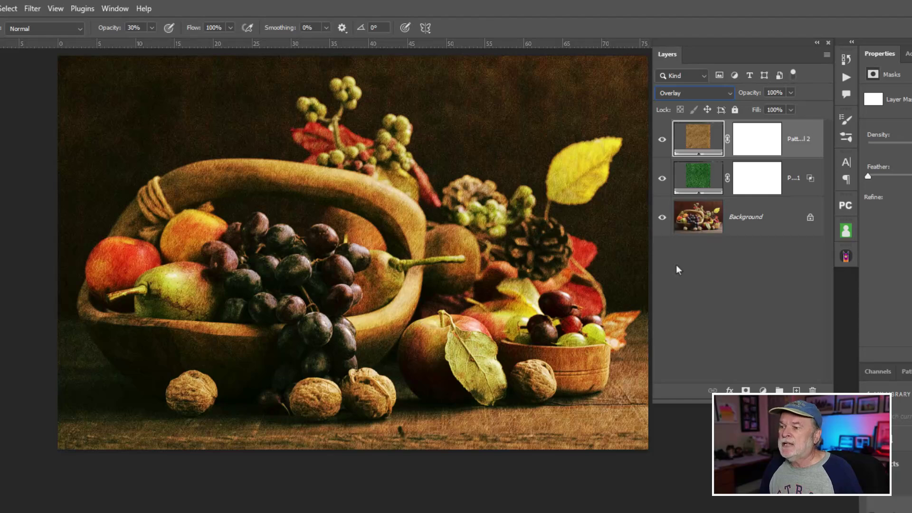
{"action": "left_click", "coordinate": [801, 151]}
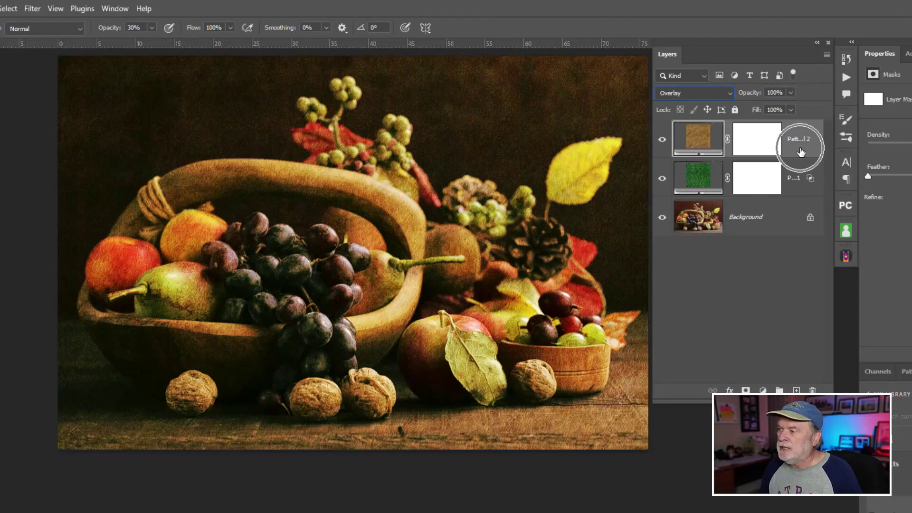
Step: Split Pattern Fill 2's Underlying Layer black slider to 96/172 in Blending Options
{"action": "double_click", "coordinate": [801, 151]}
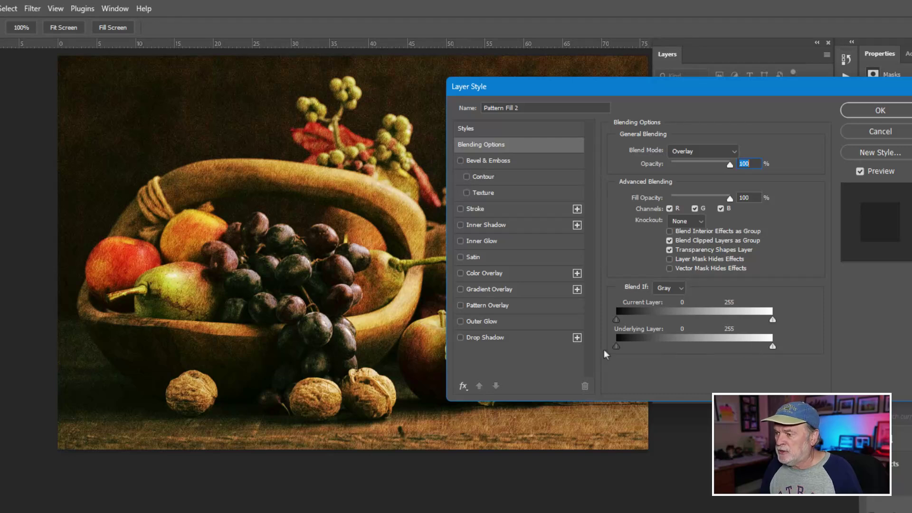
{"action": "left_click_drag", "start_coordinate": [616, 346], "coordinate": [653, 347]}
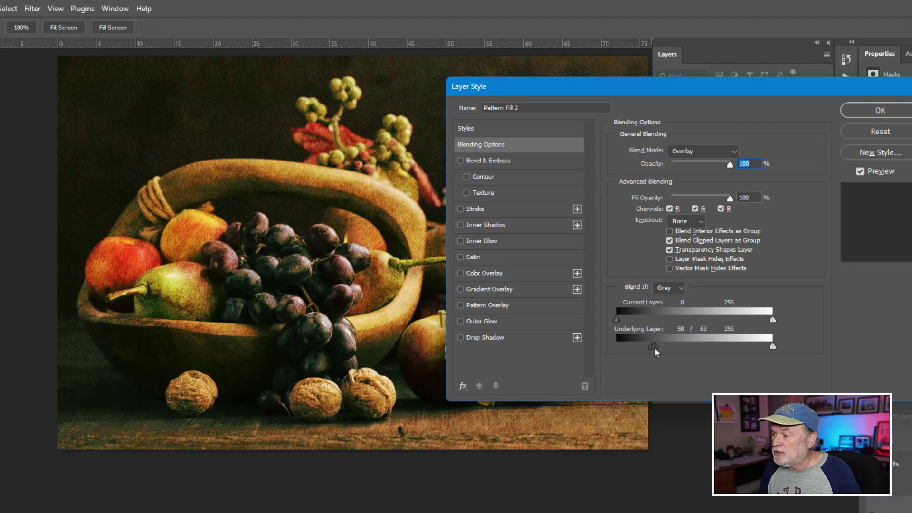
{"action": "left_click_drag", "start_coordinate": [652, 347], "coordinate": [722, 347], "text": "alt"}
{"action": "left_click_drag", "start_coordinate": [651, 346], "coordinate": [732, 348]}
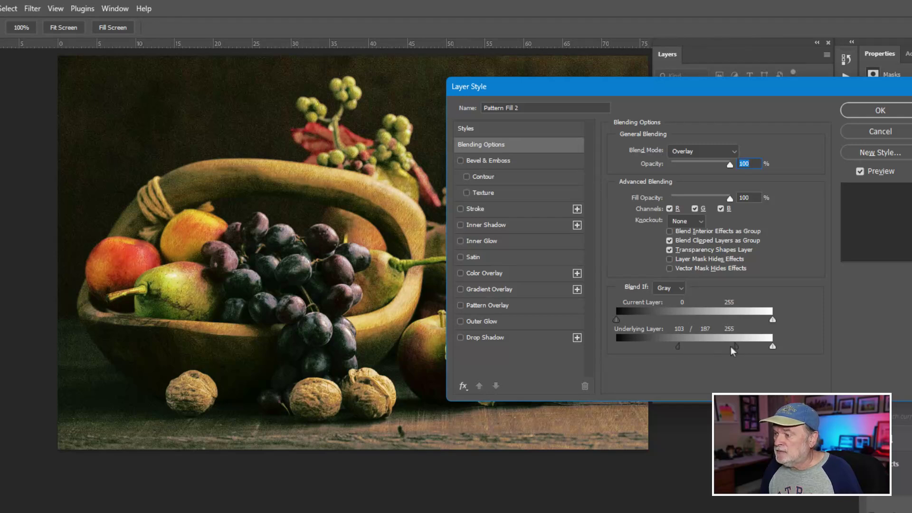
{"action": "mouse_move", "coordinate": [677, 348]}
{"action": "left_mouse_down"}
{"action": "mouse_move", "coordinate": [686, 348]}
{"action": "mouse_move", "coordinate": [669, 348]}
{"action": "left_mouse_up"}
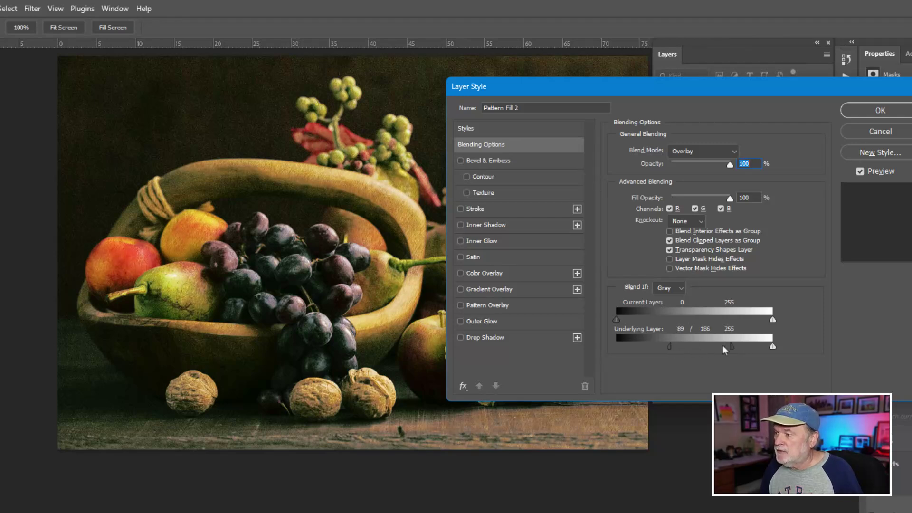
{"action": "left_click_drag", "start_coordinate": [730, 349], "coordinate": [676, 349]}
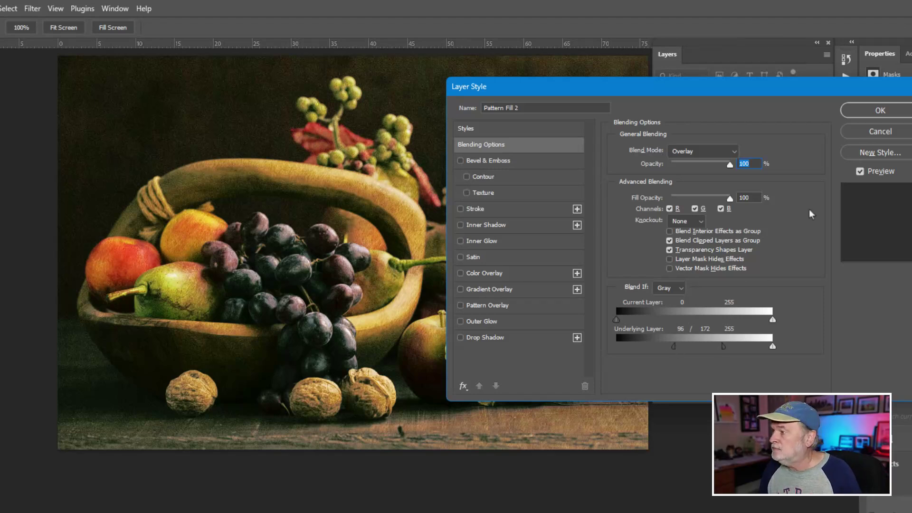
Step: Toggle Preview to compare the brown grass blending, then apply it
{"action": "left_click", "coordinate": [859, 172]}
{"action": "left_click", "coordinate": [860, 171]}
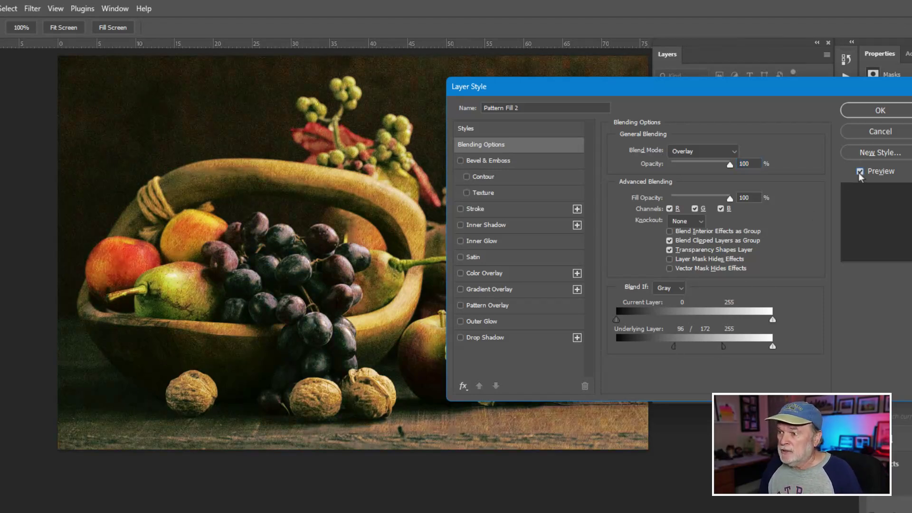
{"action": "left_click", "coordinate": [859, 172]}
{"action": "left_click", "coordinate": [859, 172]}
{"action": "left_click", "coordinate": [859, 173]}
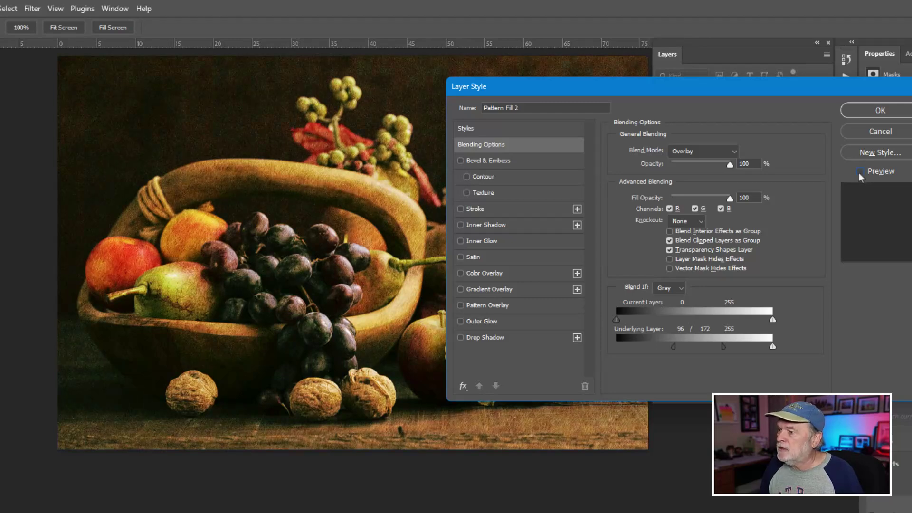
{"action": "left_click", "coordinate": [860, 173]}
{"action": "left_click", "coordinate": [860, 172]}
{"action": "left_click", "coordinate": [859, 171]}
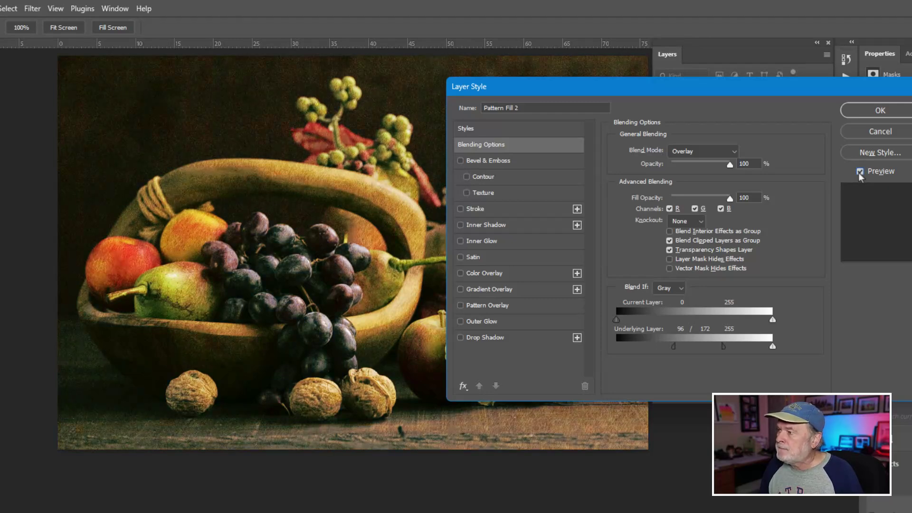
{"action": "left_click", "coordinate": [881, 112]}
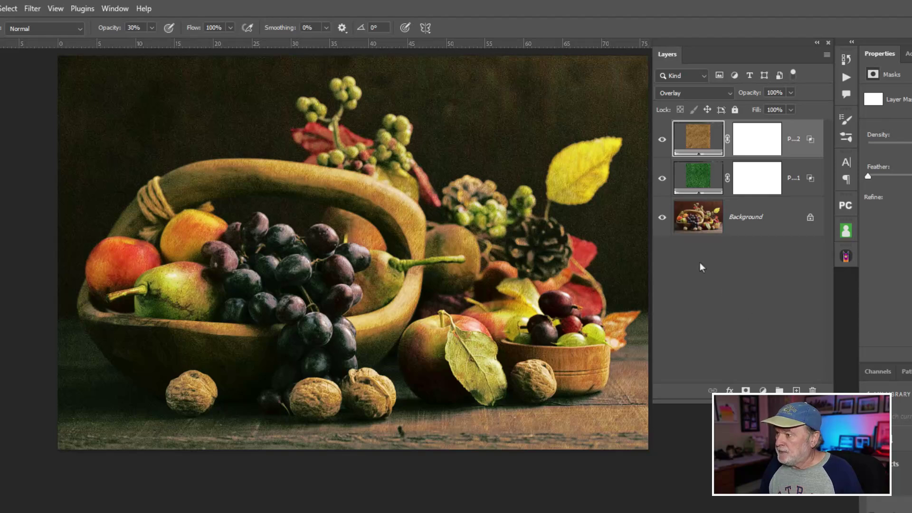
Step: Compare the photo with both textures hidden, then duplicate the Background layer
{"action": "left_click", "coordinate": [661, 218], "text": "alt"}
{"action": "left_click", "coordinate": [662, 218], "text": "alt"}
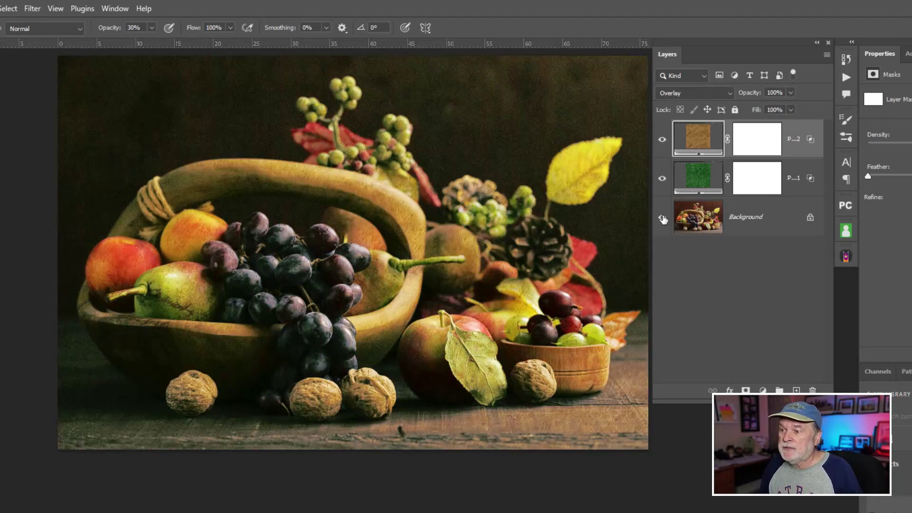
{"action": "left_click", "coordinate": [662, 218], "text": "alt"}
{"action": "left_click", "coordinate": [662, 218], "text": "alt"}
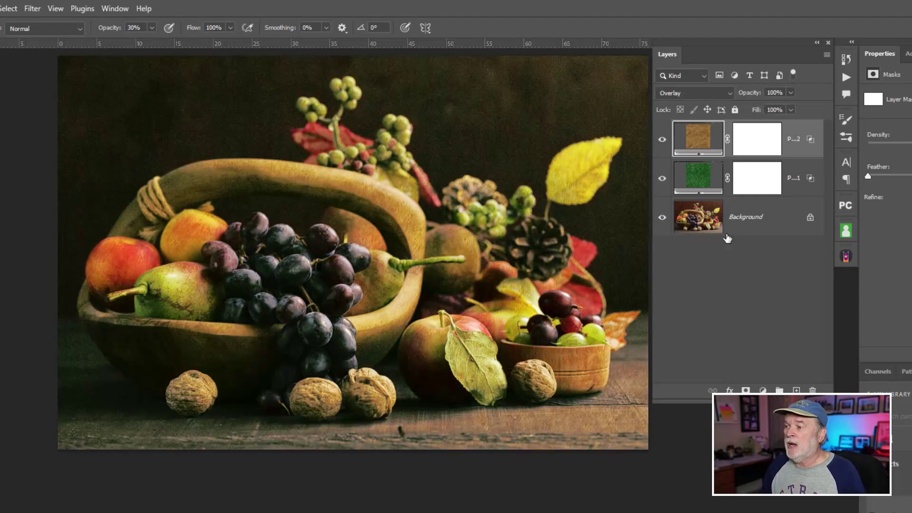
{"action": "left_click", "coordinate": [702, 216]}
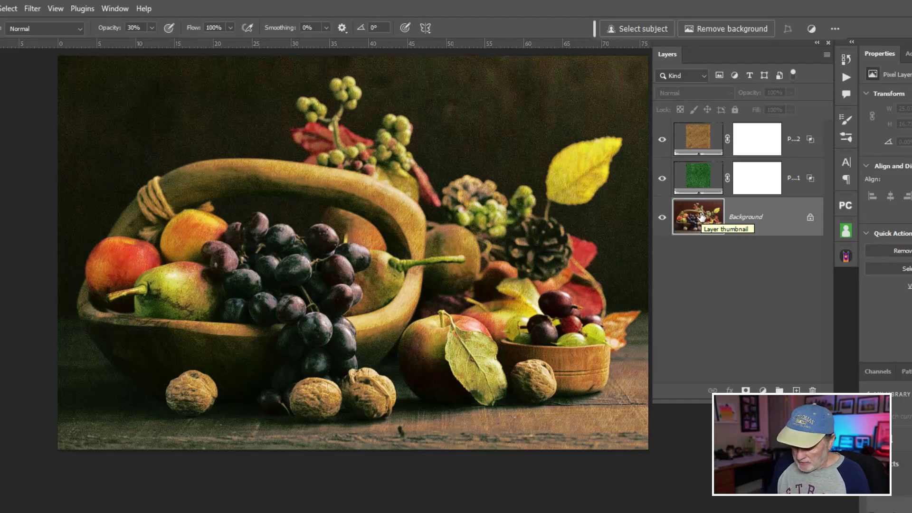
{"action": "key", "text": "ctrl+j"}
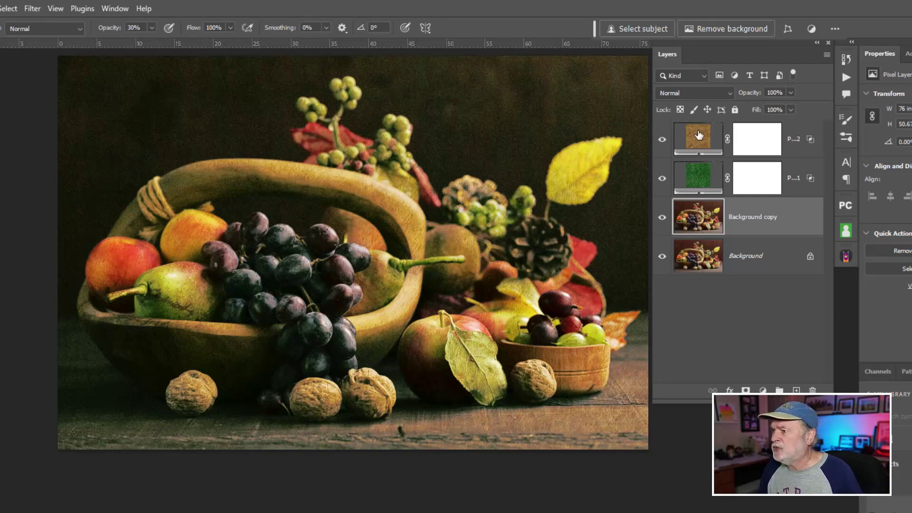
Step: Set the Background copy to Screen at 40% opacity and toggle it to compare
{"action": "left_click", "coordinate": [712, 94]}
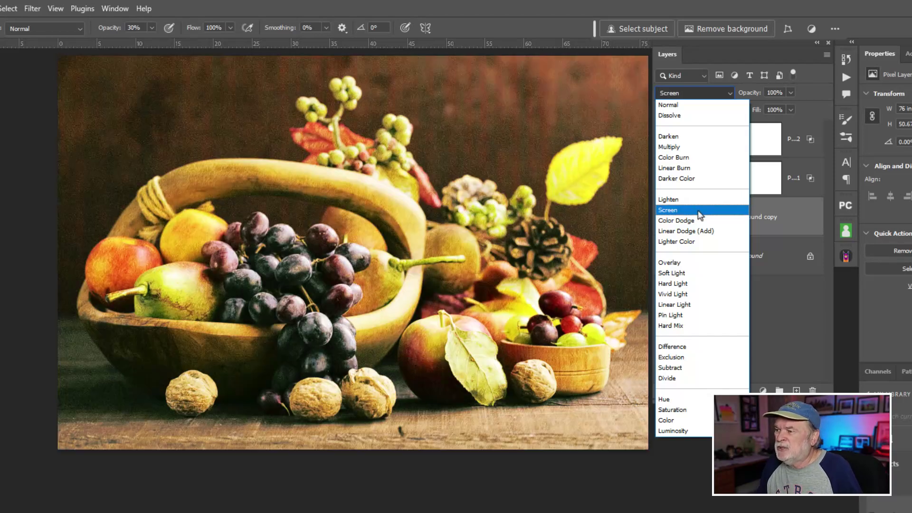
{"action": "left_click", "coordinate": [698, 210]}
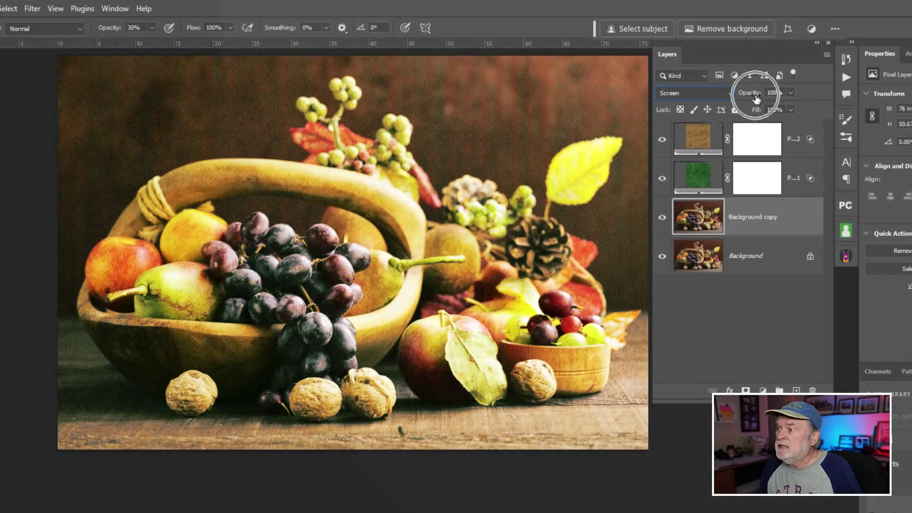
{"action": "left_click_drag", "start_coordinate": [756, 98], "coordinate": [742, 98]}
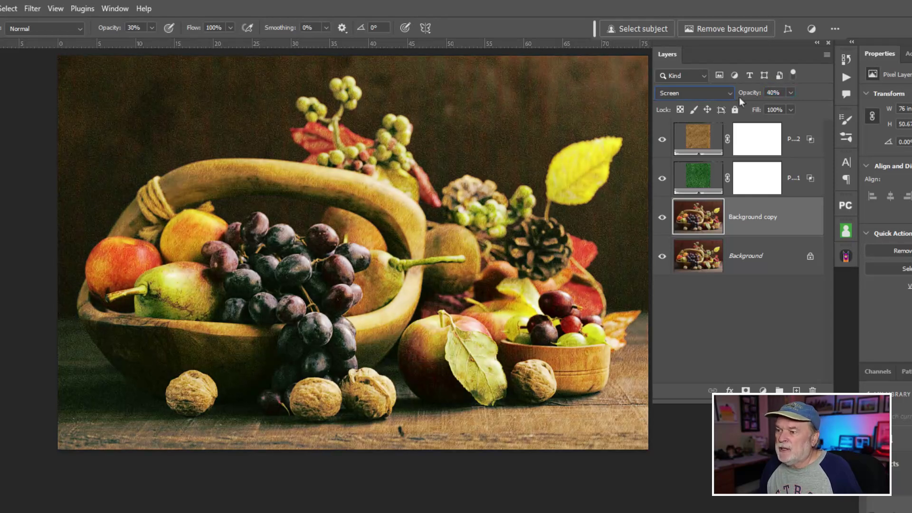
{"action": "left_click", "coordinate": [662, 217]}
{"action": "left_click", "coordinate": [661, 219]}
{"action": "left_click", "coordinate": [662, 218]}
{"action": "left_click", "coordinate": [661, 218]}
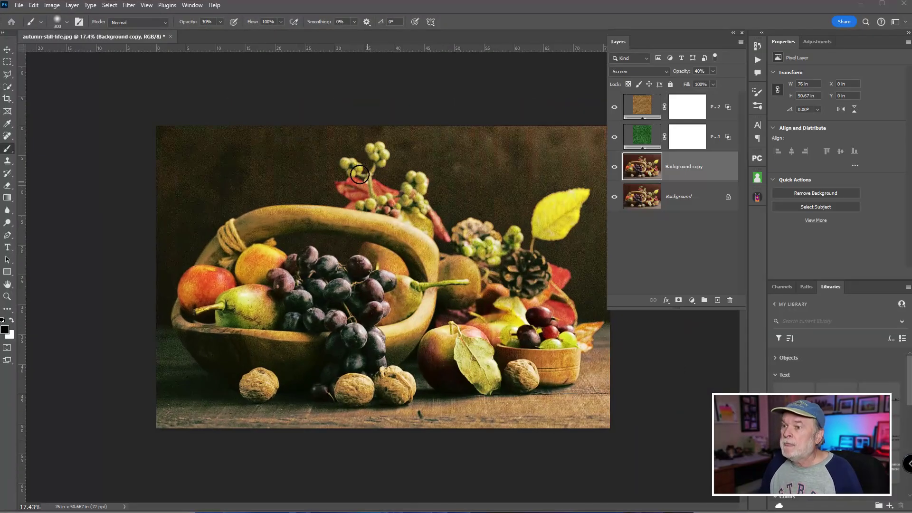
Step: Close the autumn still life document without saving its changes
{"action": "key", "text": "alt+f"}
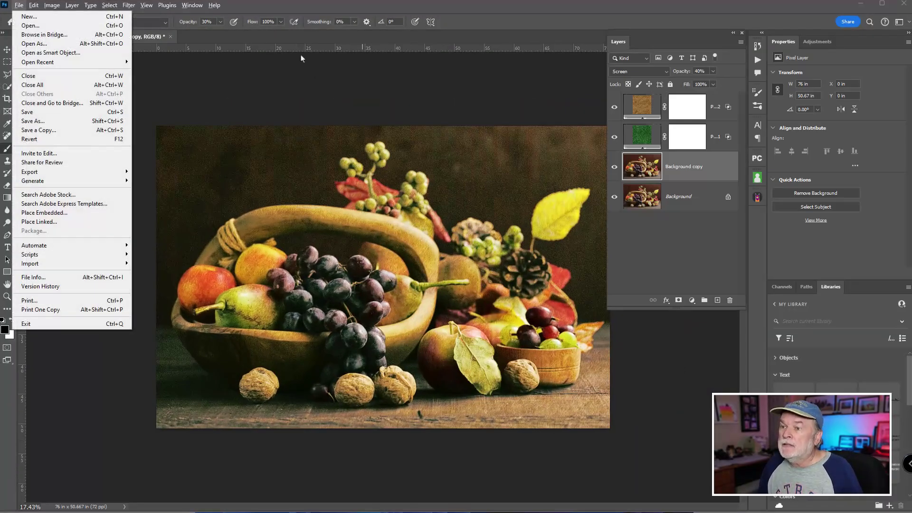
{"action": "key", "text": "Escape"}
{"action": "left_click", "coordinate": [171, 37]}
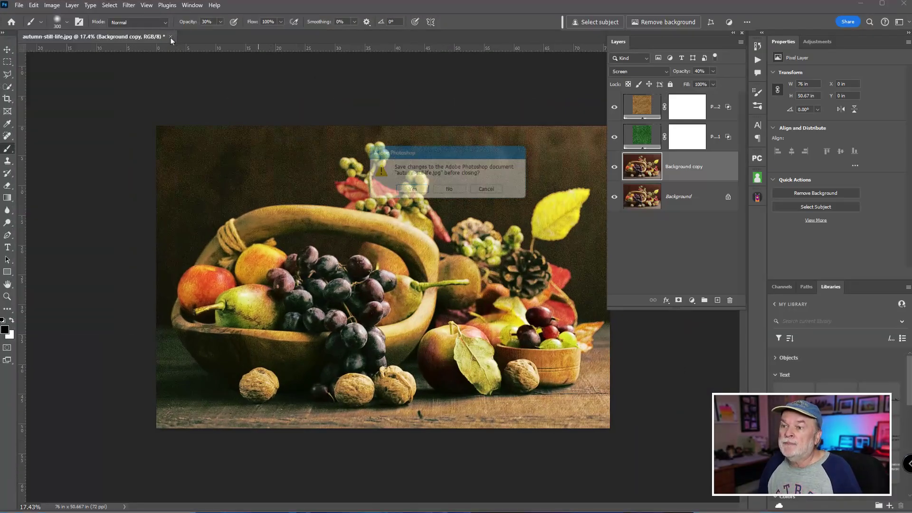
{"action": "left_click", "coordinate": [449, 192]}
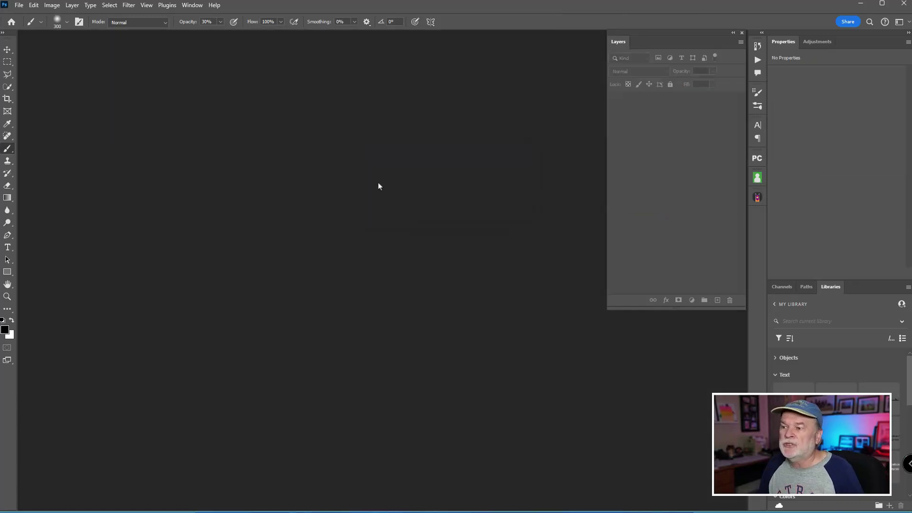
Step: Open gangster-style.jpg in full-screen mode with the menu bar and recentre the portrait
{"action": "key", "text": "ctrl+o"}
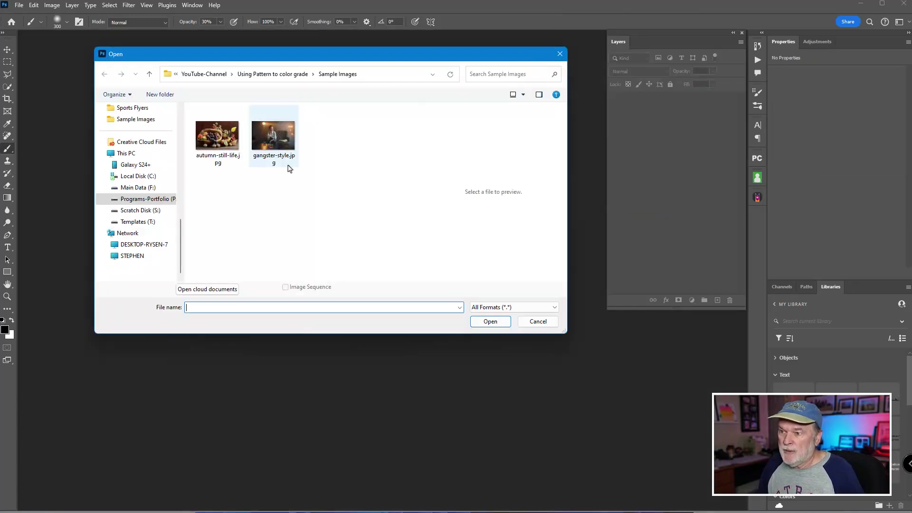
{"action": "double_click", "coordinate": [272, 149]}
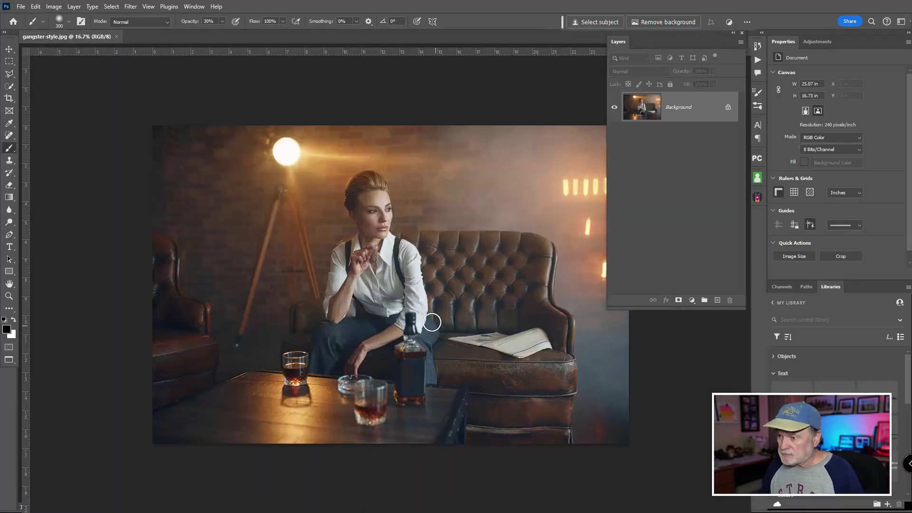
{"action": "key", "text": "f"}
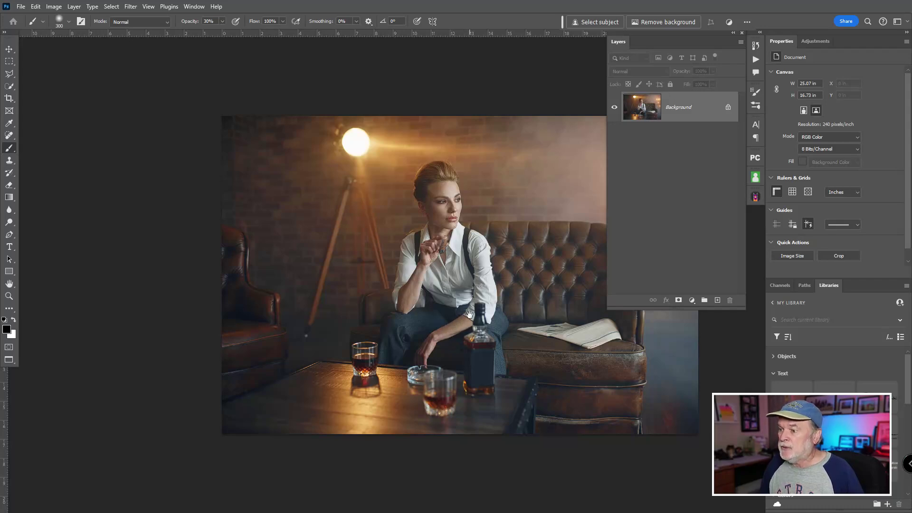
{"action": "mouse_move", "coordinate": [470, 314]}
{"action": "left_mouse_down"}
{"action": "mouse_move", "coordinate": [384, 250]}
{"action": "mouse_move", "coordinate": [478, 342]}
{"action": "mouse_move", "coordinate": [371, 243]}
{"action": "mouse_move", "coordinate": [405, 266]}
{"action": "left_mouse_up"}
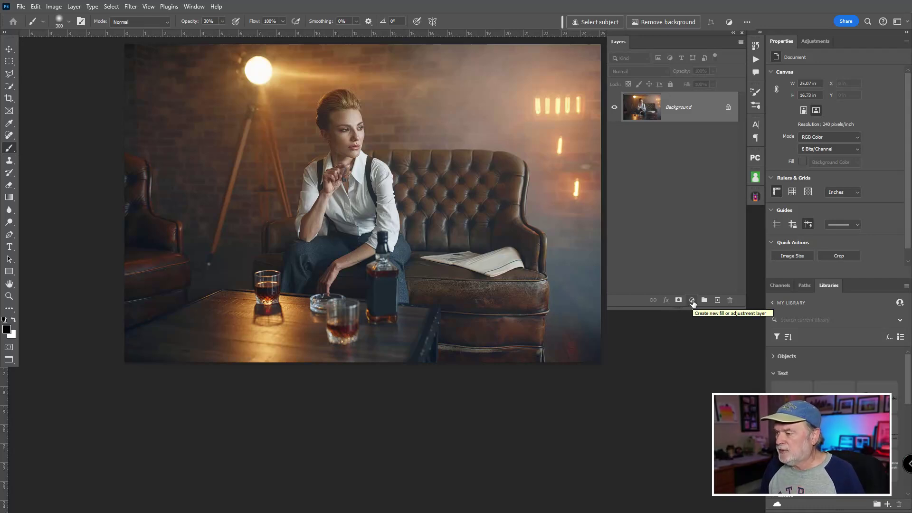
Step: Add a green grass Pattern Fill layer and set it to Soft Light
{"action": "left_click", "coordinate": [691, 301]}
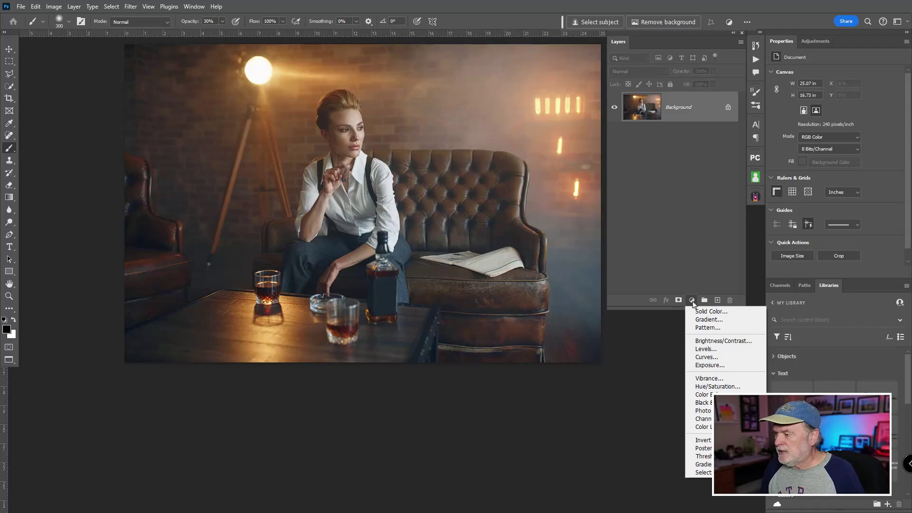
{"action": "left_click", "coordinate": [701, 328]}
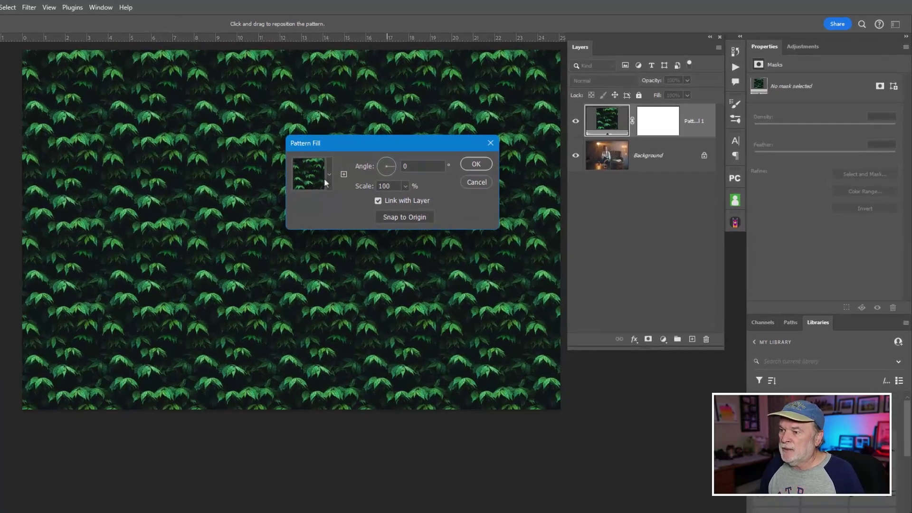
{"action": "left_click", "coordinate": [396, 154]}
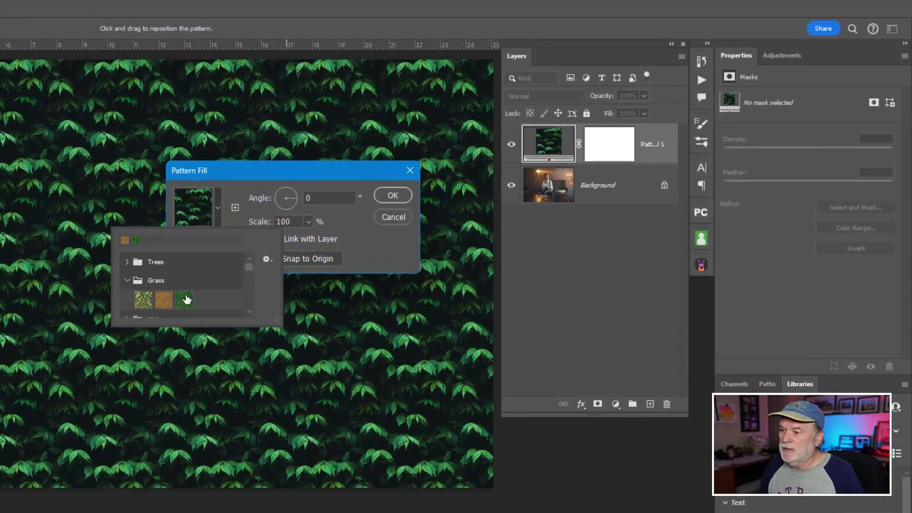
{"action": "left_click", "coordinate": [185, 299]}
{"action": "left_click", "coordinate": [398, 197]}
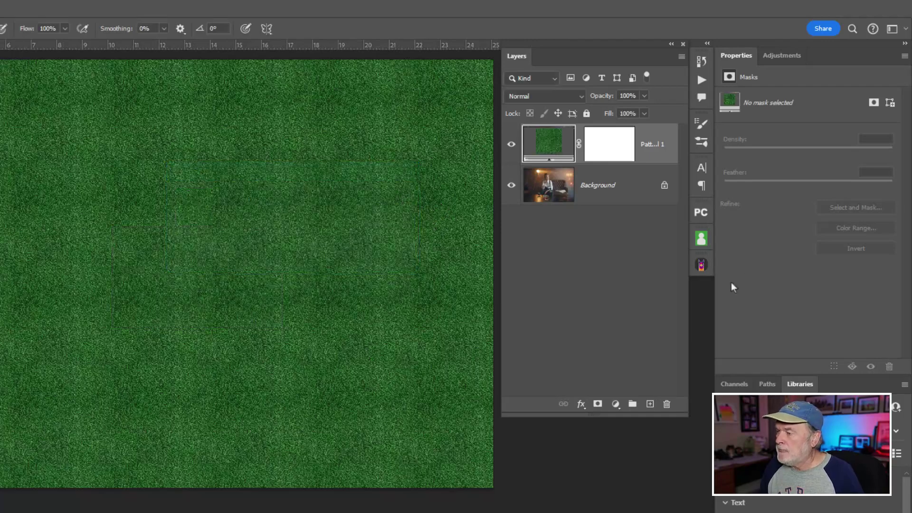
{"action": "left_click", "coordinate": [562, 96]}
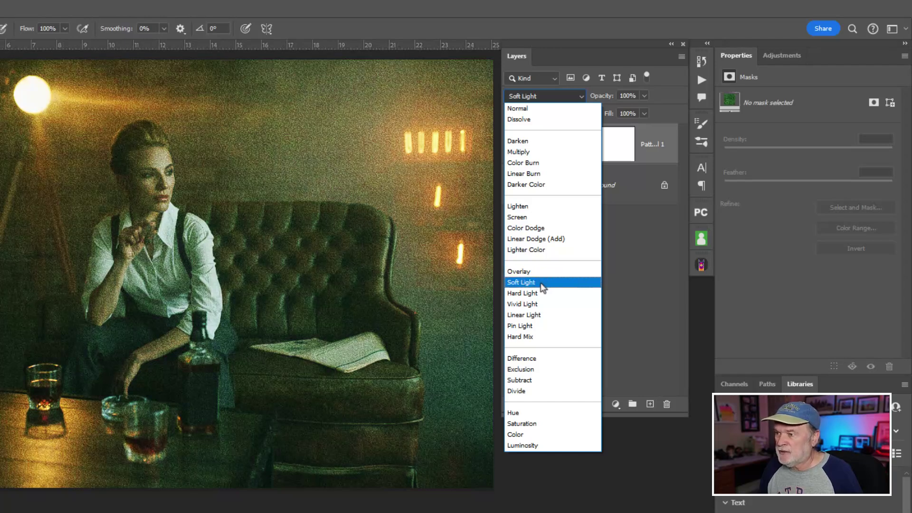
{"action": "left_click", "coordinate": [522, 282]}
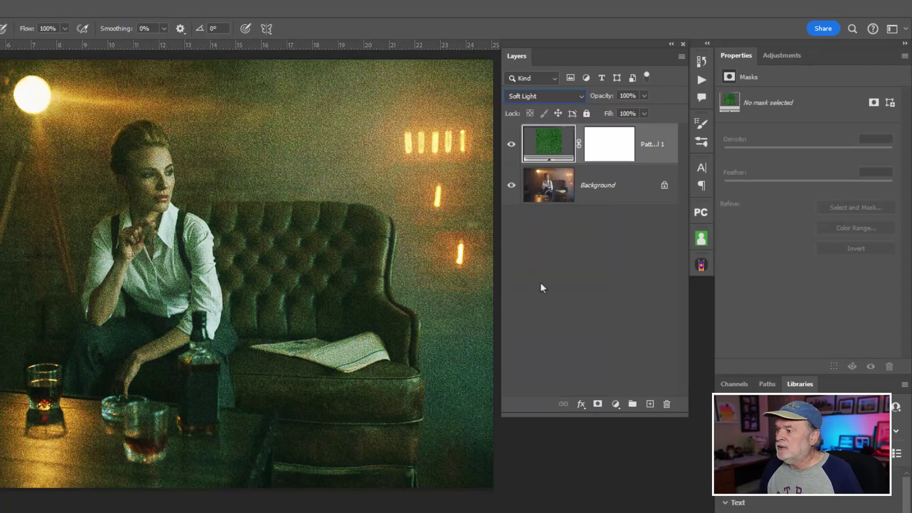
Step: Split the Underlying Layer white slider so the grass fades from bright tones, then compare visibility
{"action": "double_click", "coordinate": [652, 155]}
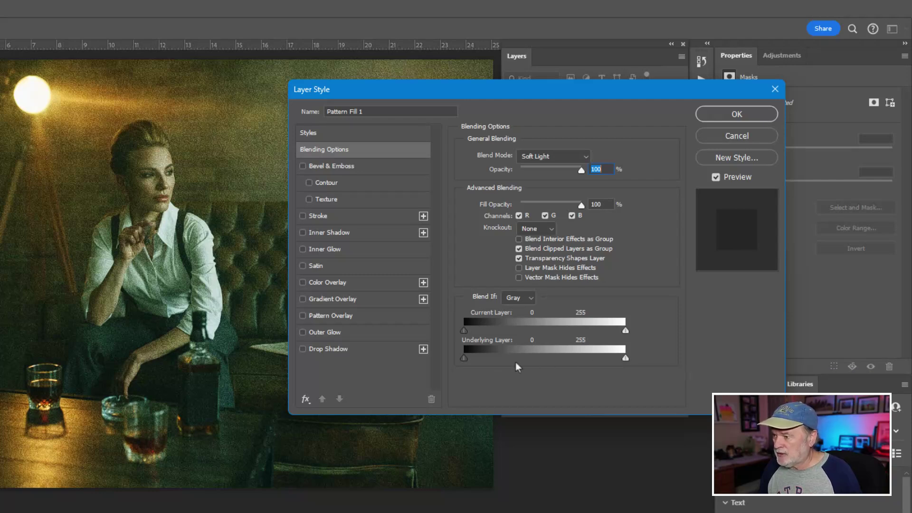
{"action": "left_click_drag", "start_coordinate": [623, 360], "coordinate": [531, 360]}
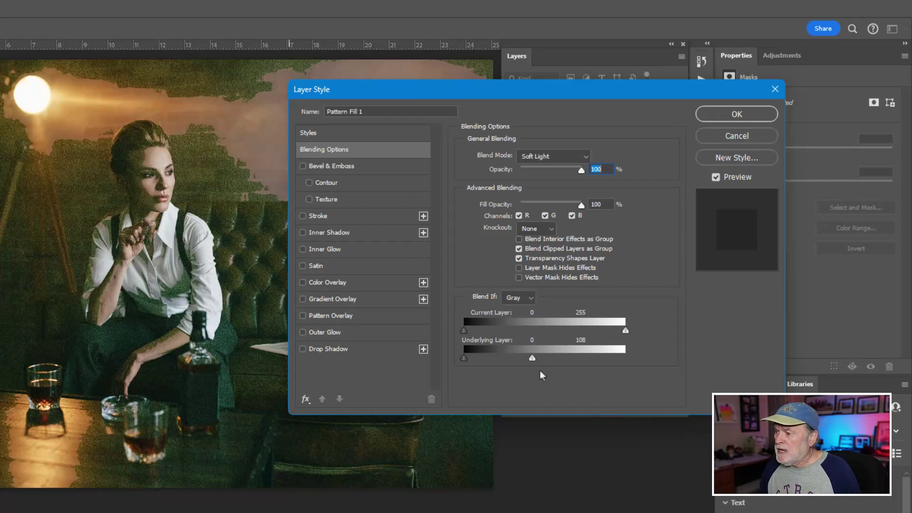
{"action": "left_click_drag", "start_coordinate": [535, 359], "coordinate": [483, 360]}
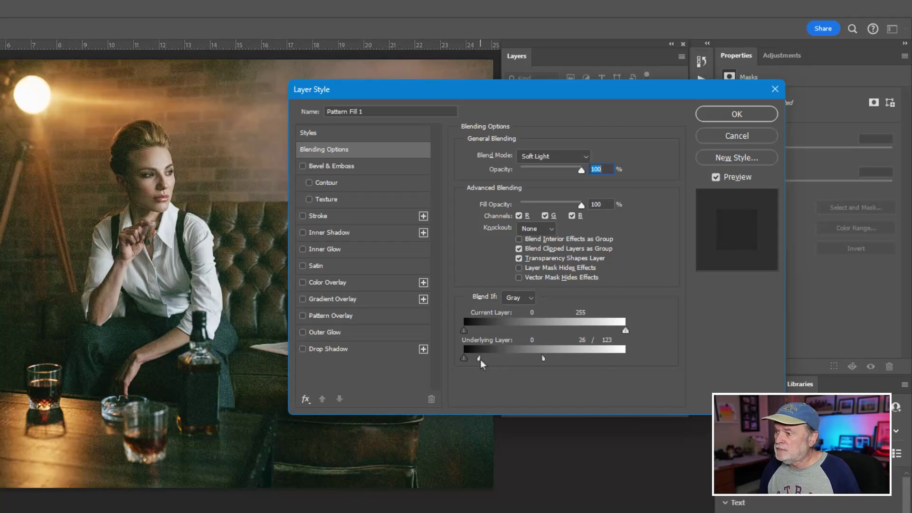
{"action": "mouse_move", "coordinate": [541, 358]}
{"action": "left_mouse_down"}
{"action": "mouse_move", "coordinate": [515, 360]}
{"action": "mouse_move", "coordinate": [564, 360]}
{"action": "mouse_move", "coordinate": [536, 360]}
{"action": "left_mouse_up"}
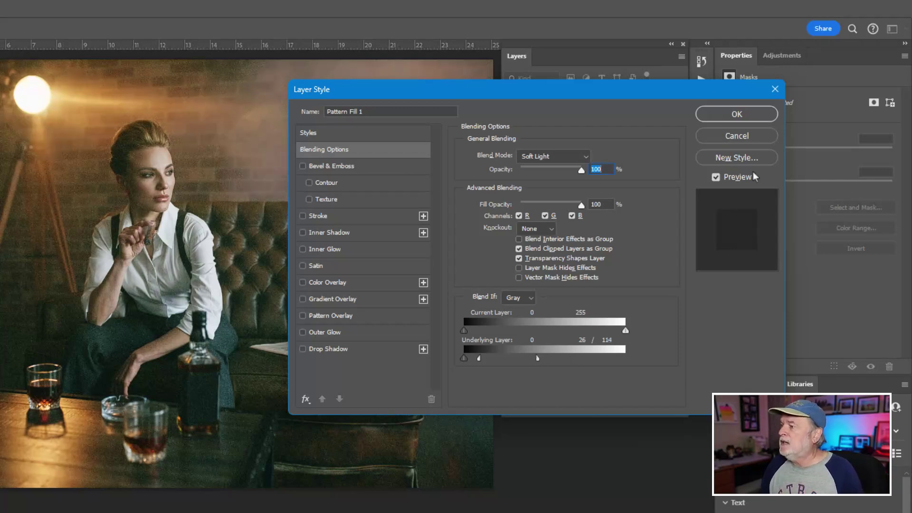
{"action": "left_click", "coordinate": [711, 113]}
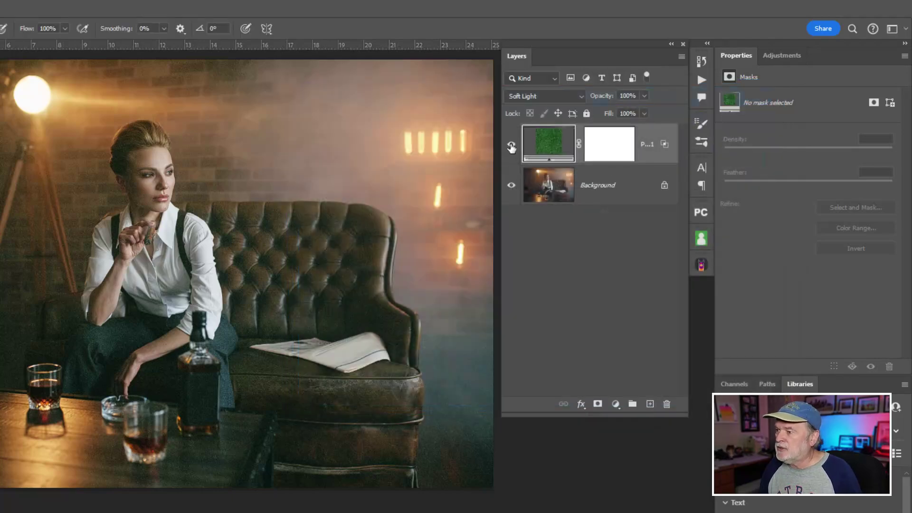
{"action": "left_click", "coordinate": [512, 146]}
{"action": "left_click", "coordinate": [511, 145]}
{"action": "left_click", "coordinate": [511, 145]}
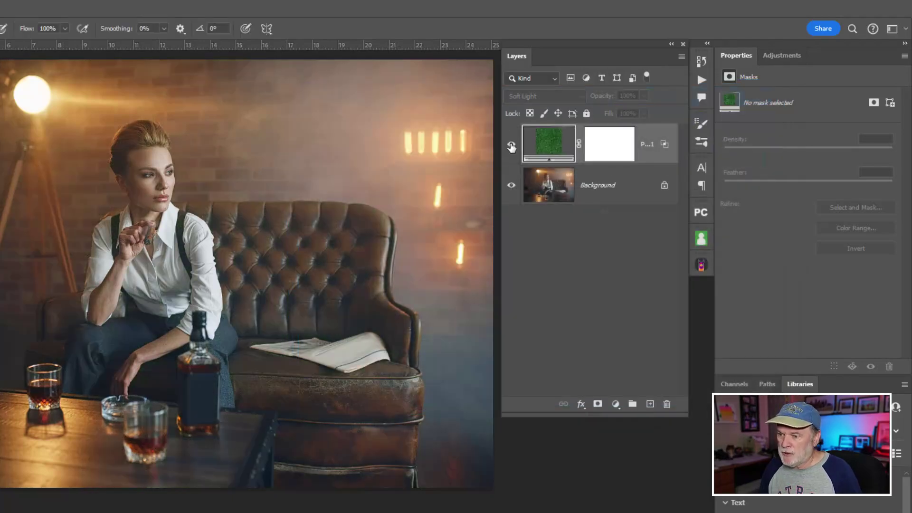
{"action": "left_click", "coordinate": [511, 145]}
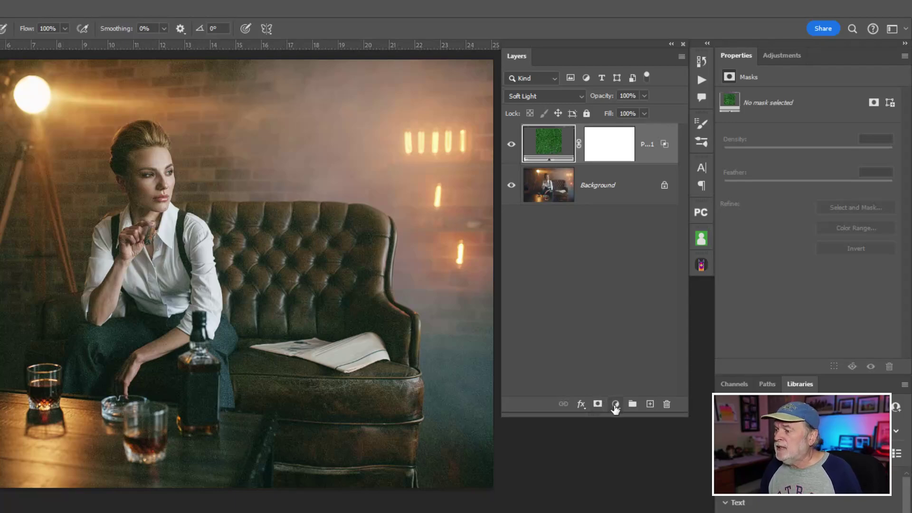
{"action": "left_click", "coordinate": [615, 404]}
Step: Add Pattern Fill 2 with the brown grass pattern and blend it in Overlay
{"action": "left_click", "coordinate": [639, 440]}
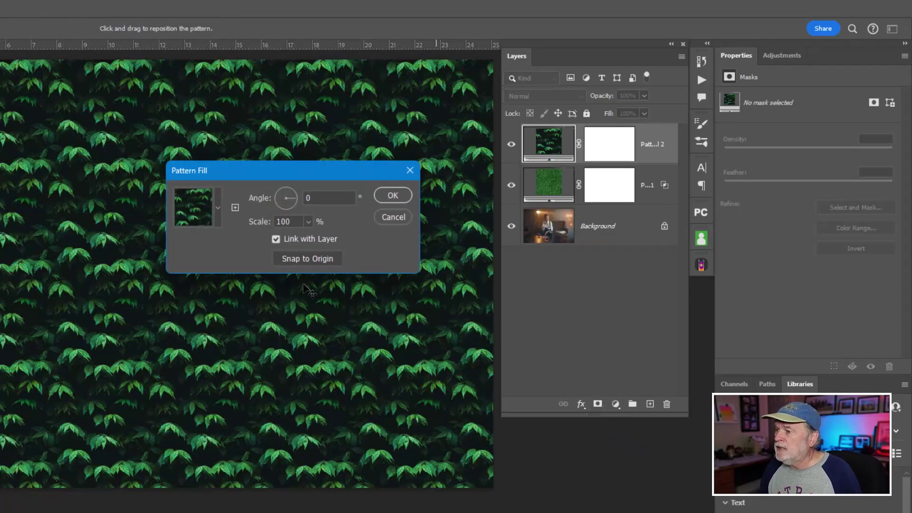
{"action": "left_click", "coordinate": [218, 208]}
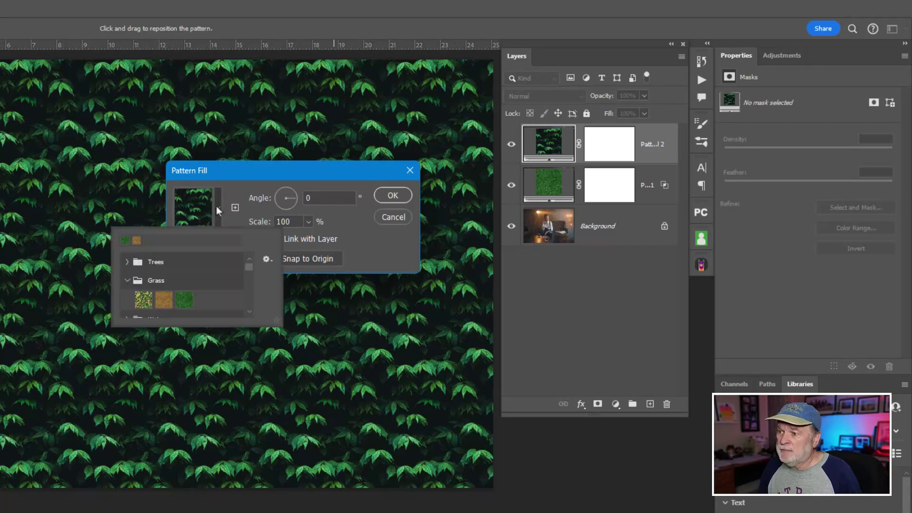
{"action": "left_click", "coordinate": [163, 299]}
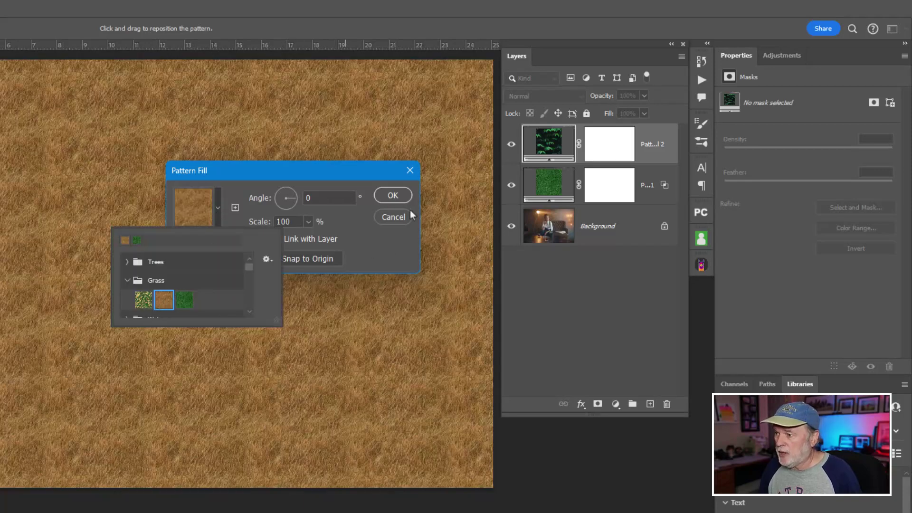
{"action": "left_click", "coordinate": [397, 195]}
{"action": "left_click", "coordinate": [397, 195]}
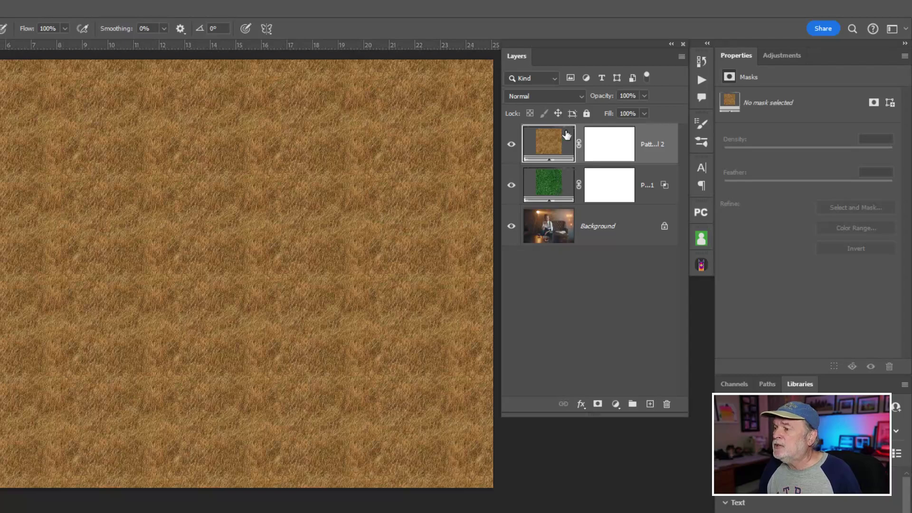
{"action": "left_click", "coordinate": [561, 98]}
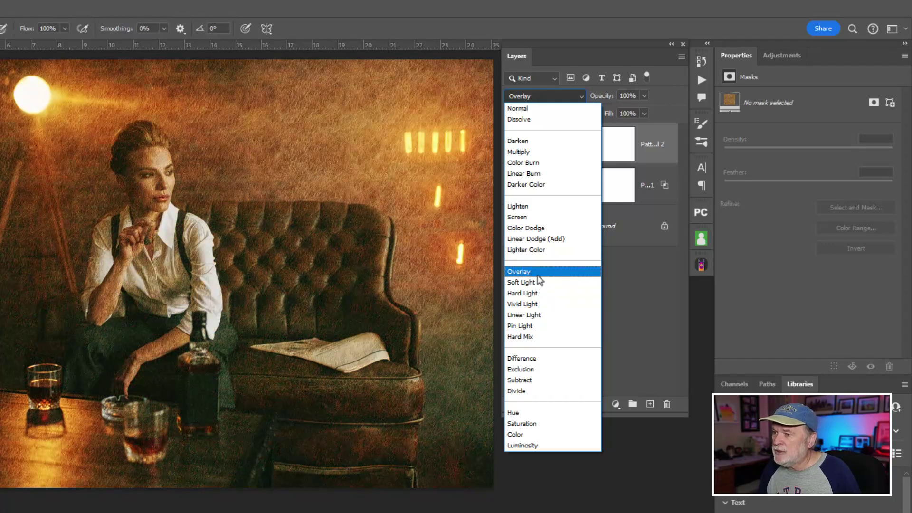
{"action": "left_click", "coordinate": [538, 274]}
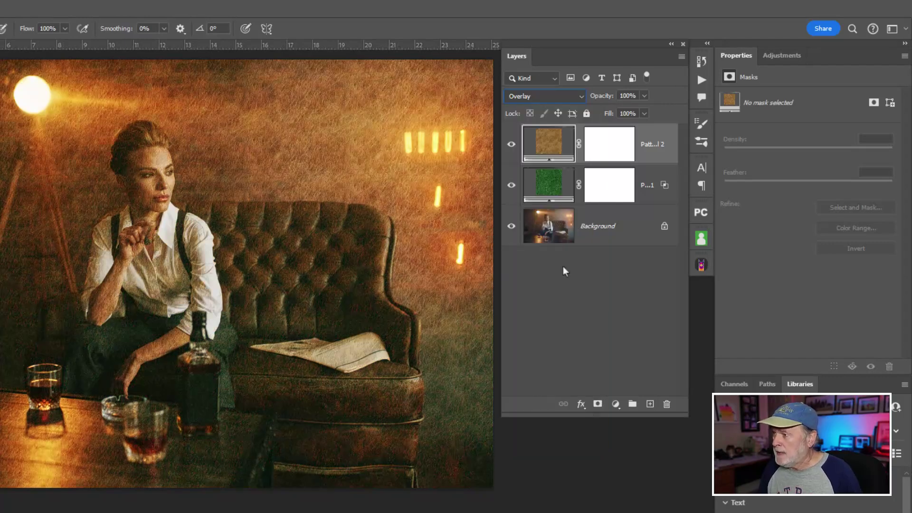
{"action": "left_click", "coordinate": [658, 158]}
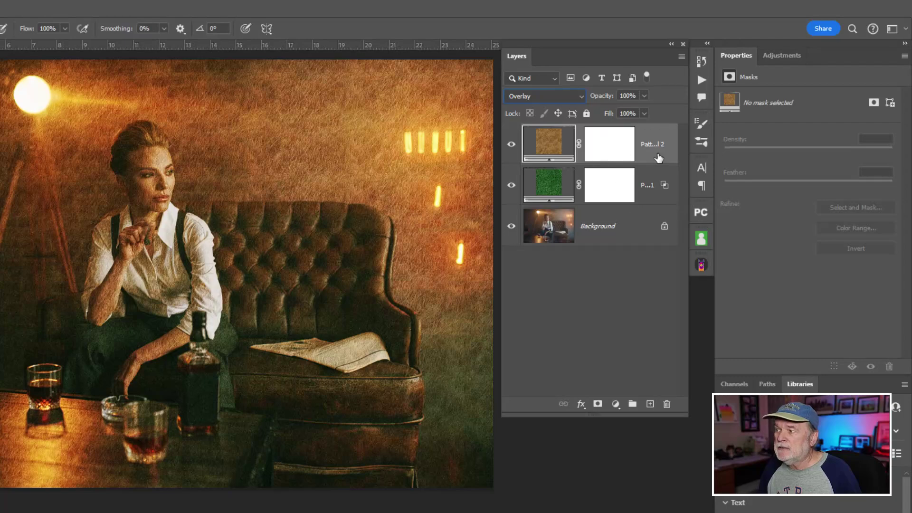
{"action": "double_click", "coordinate": [658, 158]}
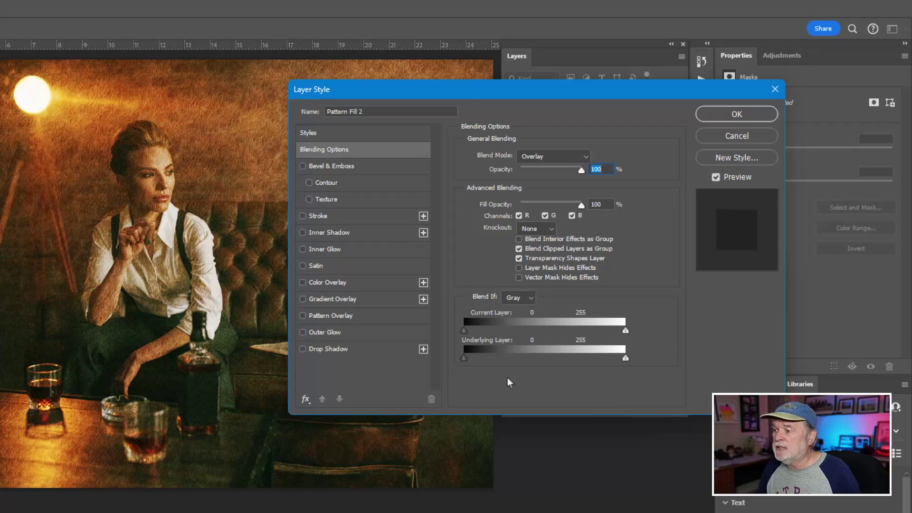
Step: Set Pattern Fill 2's Underlying Layer Blend If to a split 131/233 black point and 255
{"action": "left_click_drag", "start_coordinate": [463, 360], "coordinate": [546, 356]}
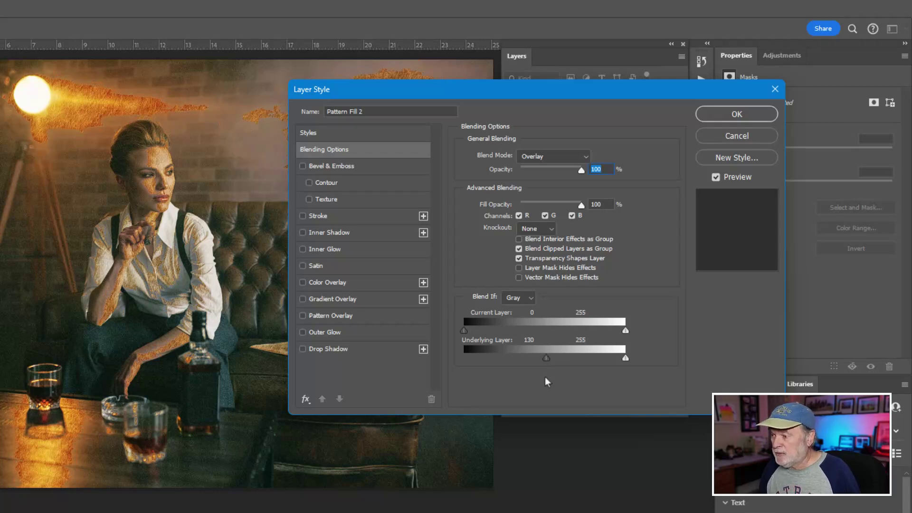
{"action": "key", "text": "alt"}
{"action": "left_click_drag", "start_coordinate": [549, 360], "coordinate": [575, 357]}
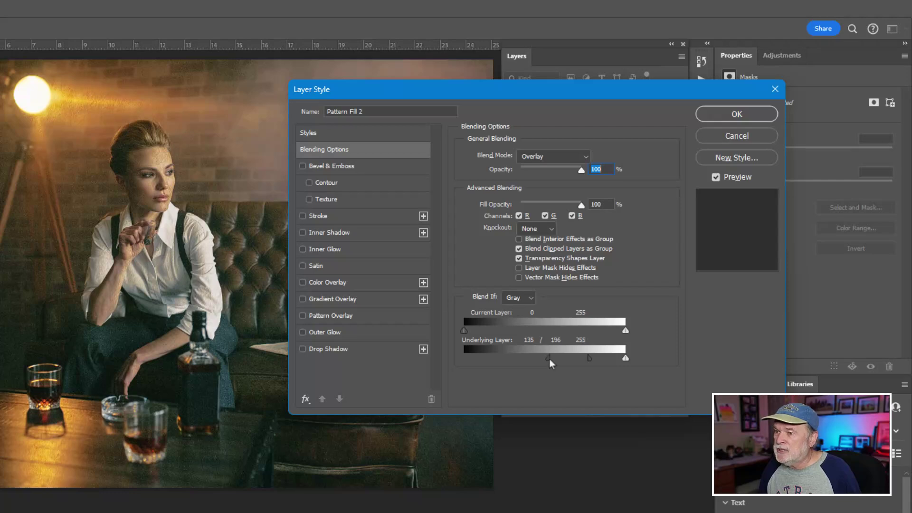
{"action": "left_click_drag", "start_coordinate": [549, 359], "coordinate": [551, 359]}
{"action": "left_click", "coordinate": [78, 114]}
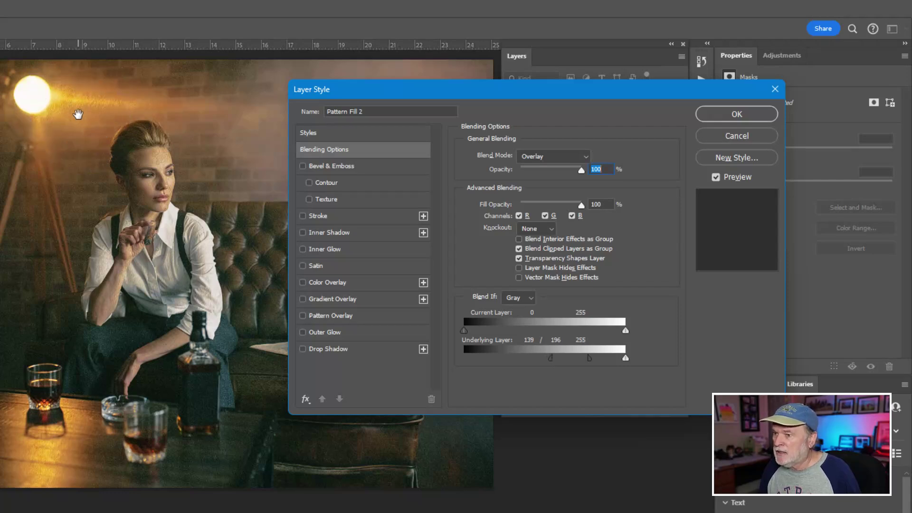
{"action": "left_click_drag", "start_coordinate": [589, 358], "coordinate": [606, 358]}
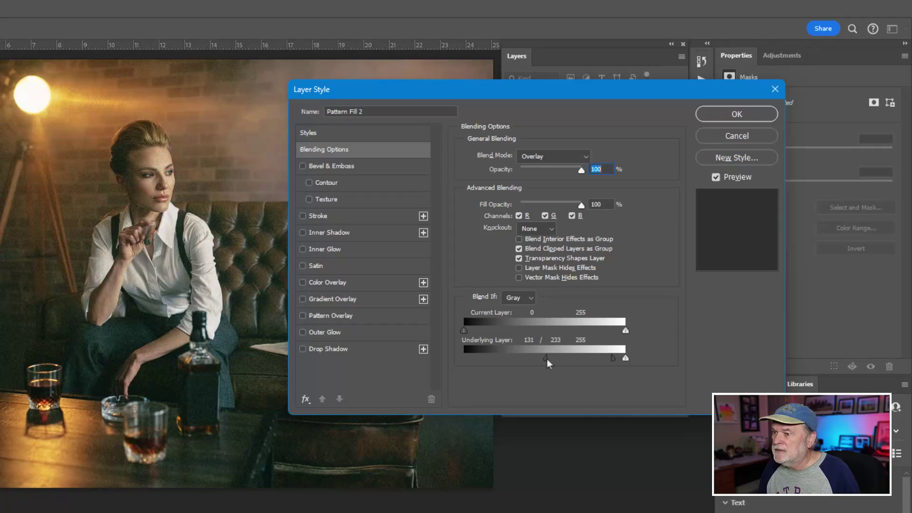
{"action": "left_click", "coordinate": [731, 114]}
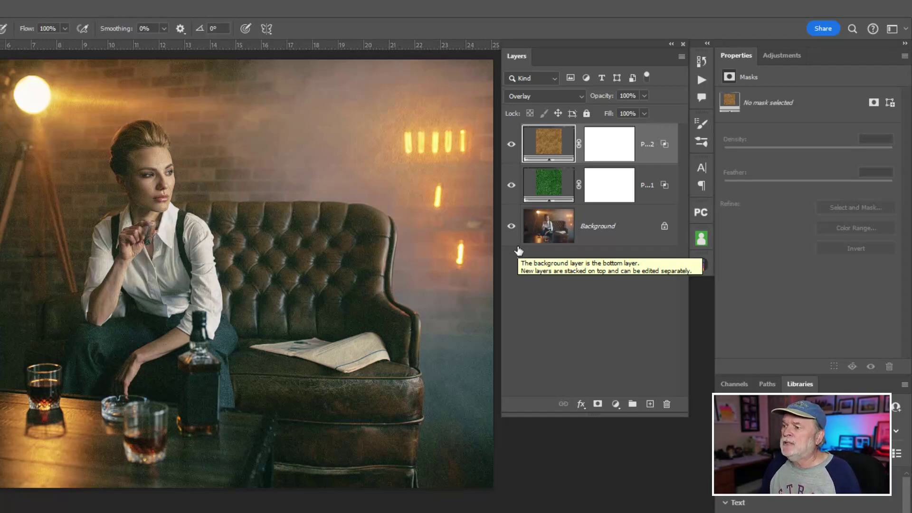
{"action": "left_click", "coordinate": [518, 144]}
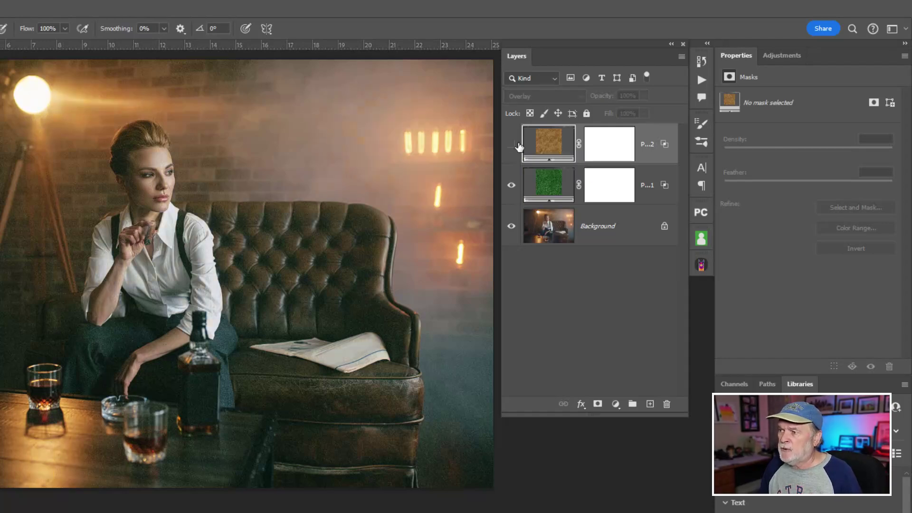
{"action": "left_click", "coordinate": [517, 145]}
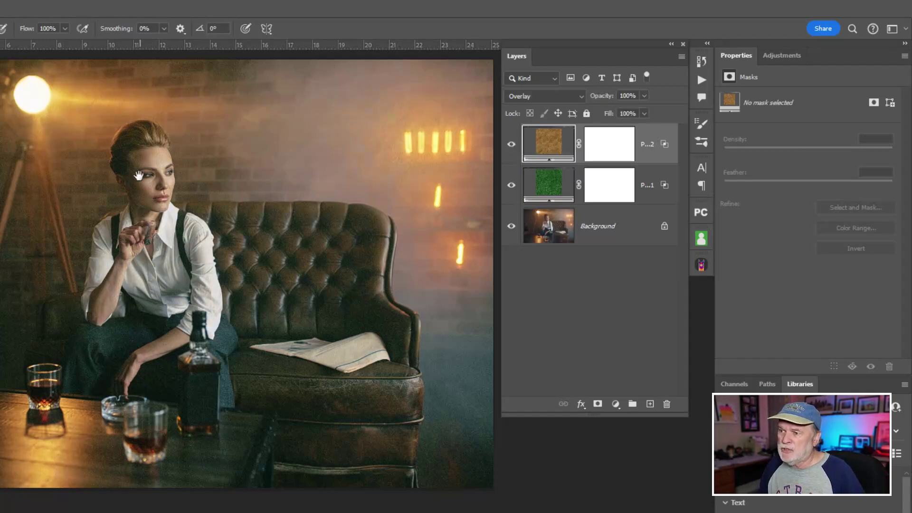
{"action": "left_click_drag", "start_coordinate": [137, 177], "coordinate": [213, 273]}
{"action": "left_click_drag", "start_coordinate": [359, 301], "coordinate": [366, 310]}
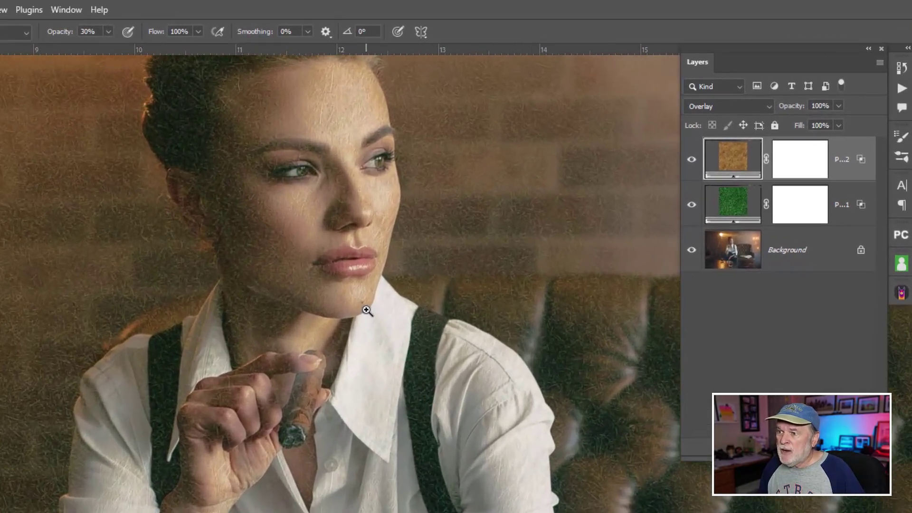
{"action": "mouse_move", "coordinate": [342, 244]}
{"action": "left_mouse_down"}
{"action": "mouse_move", "coordinate": [405, 324]}
{"action": "mouse_move", "coordinate": [419, 303]}
{"action": "left_mouse_up"}
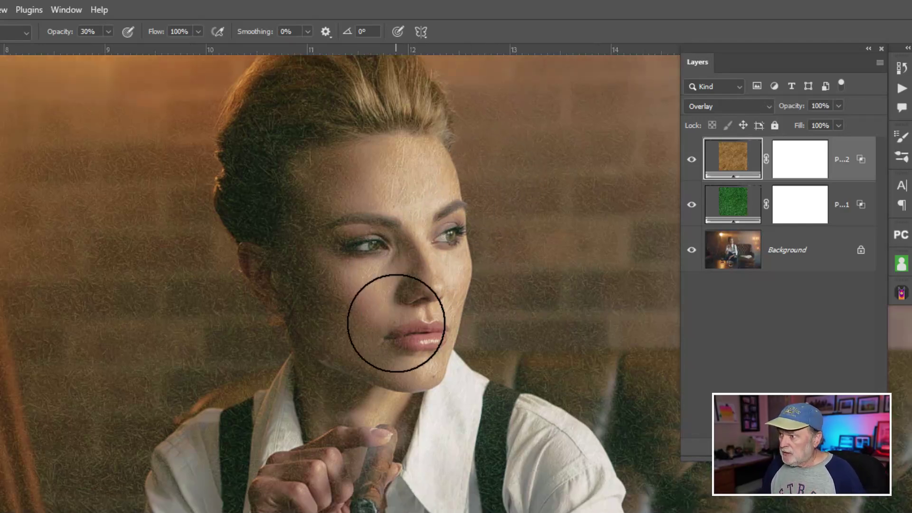
{"action": "left_click", "coordinate": [691, 159]}
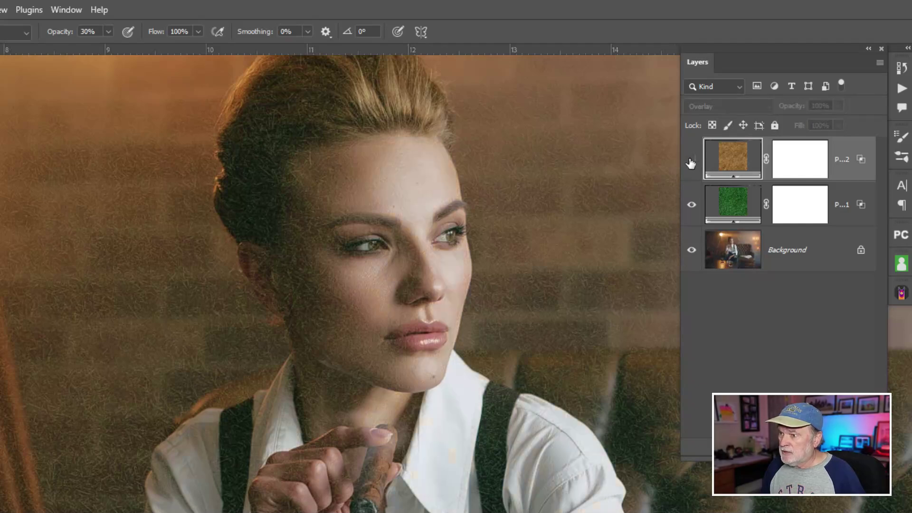
{"action": "left_click", "coordinate": [691, 160]}
{"action": "left_click", "coordinate": [691, 205]}
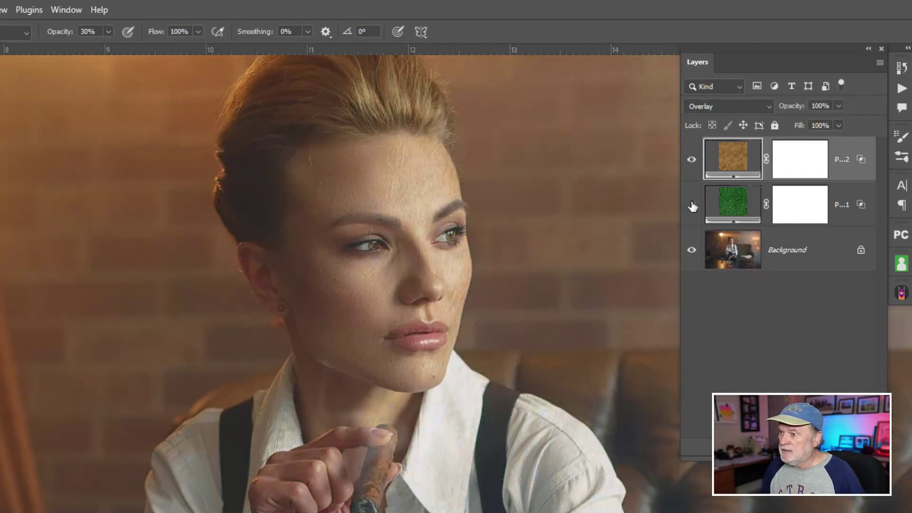
{"action": "left_click", "coordinate": [692, 205]}
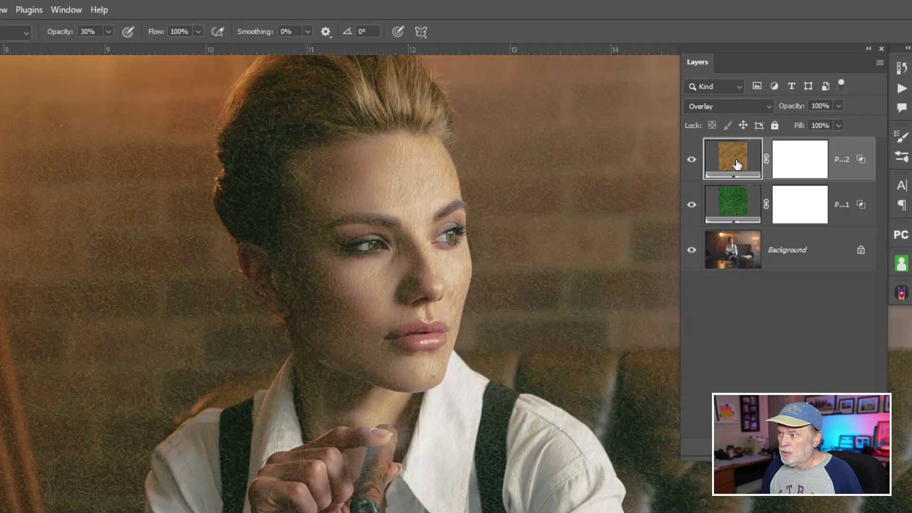
{"action": "left_click", "coordinate": [741, 207], "text": "shift"}
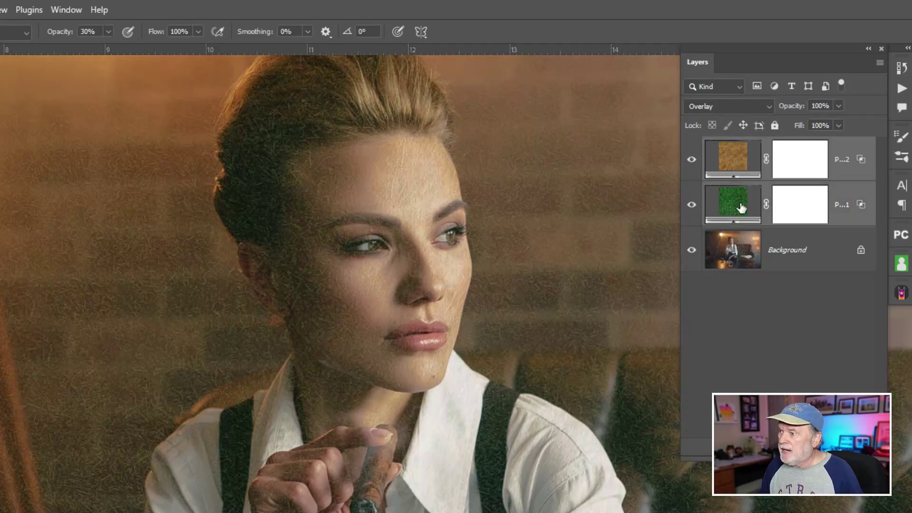
{"action": "left_click", "coordinate": [743, 162]}
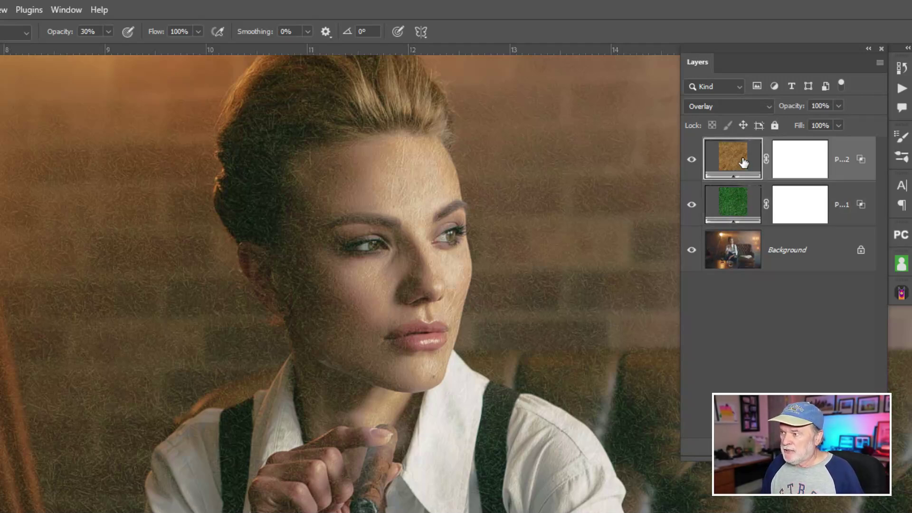
{"action": "left_click", "coordinate": [746, 202], "text": "shift"}
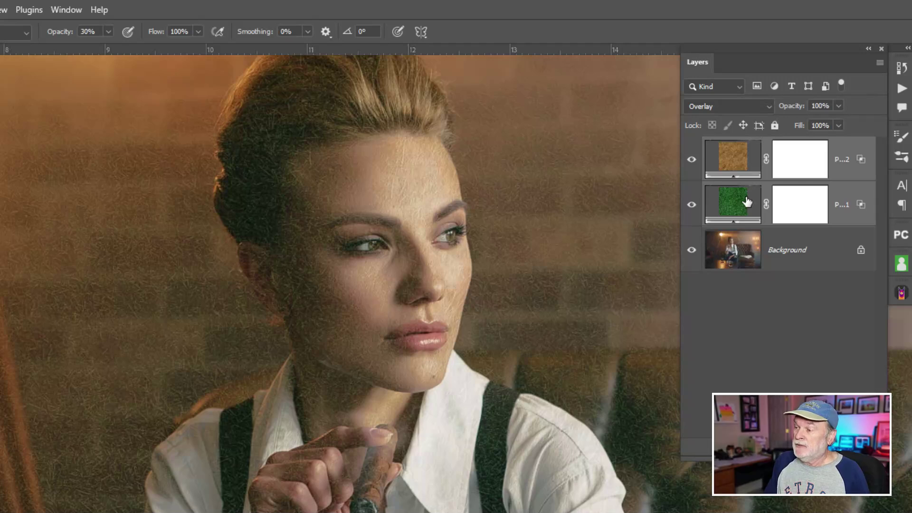
{"action": "left_click", "coordinate": [747, 202]}
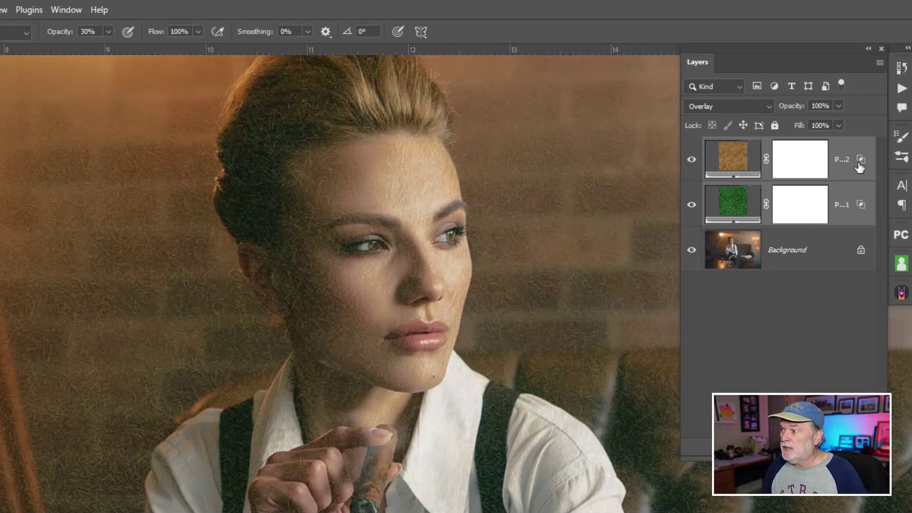
Step: Group both grass Pattern Fill layers into Group 1 with Ctrl+G and toggle its visibility to compare
{"action": "key", "text": "ctrl+g"}
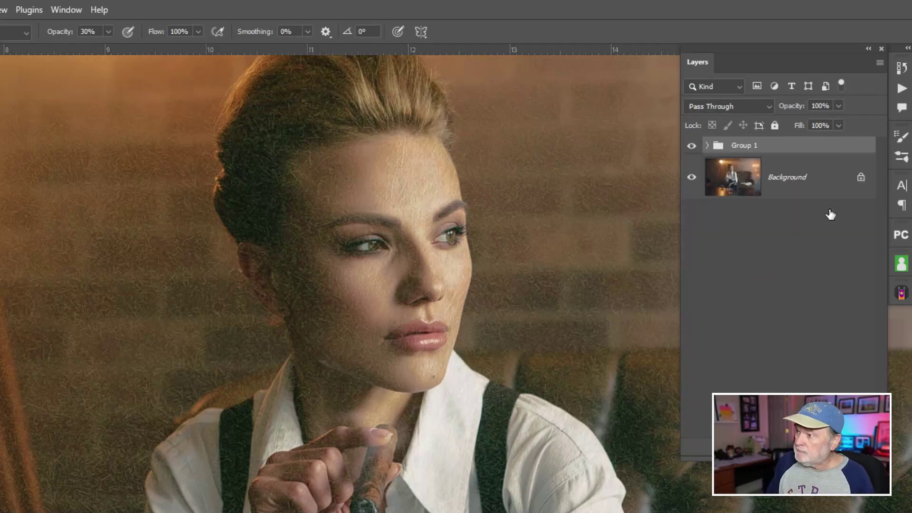
{"action": "left_click", "coordinate": [692, 146]}
{"action": "left_click", "coordinate": [692, 147]}
{"action": "left_click", "coordinate": [692, 146]}
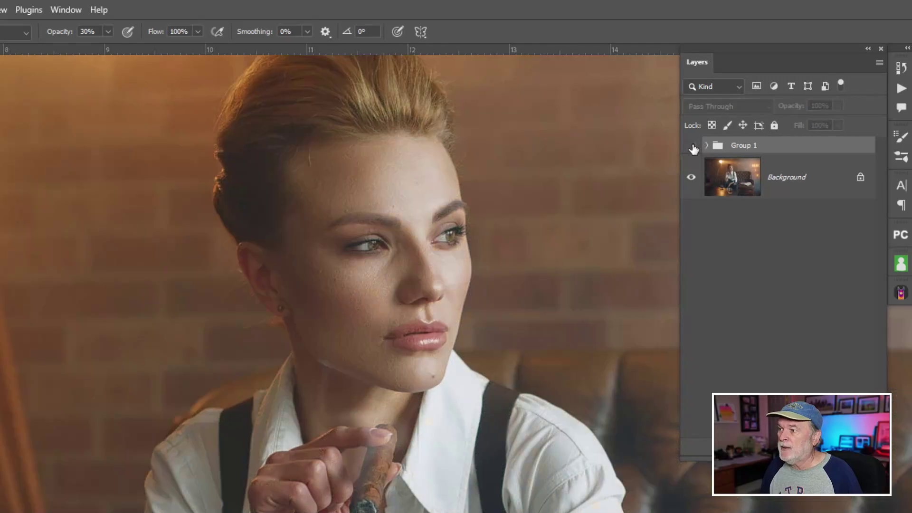
{"action": "left_click", "coordinate": [692, 146]}
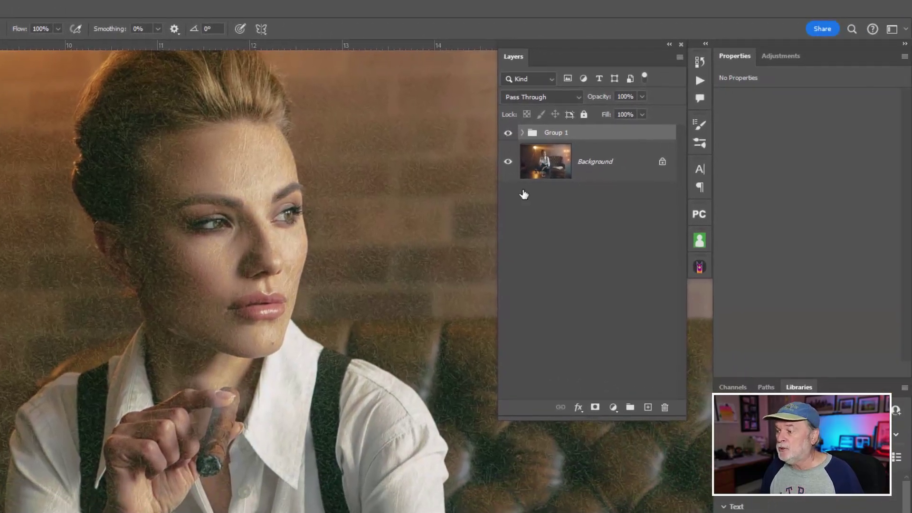
Step: Mask Group 1 and paint black over the face, forearm and hand with a 175 brush
{"action": "left_click", "coordinate": [595, 408]}
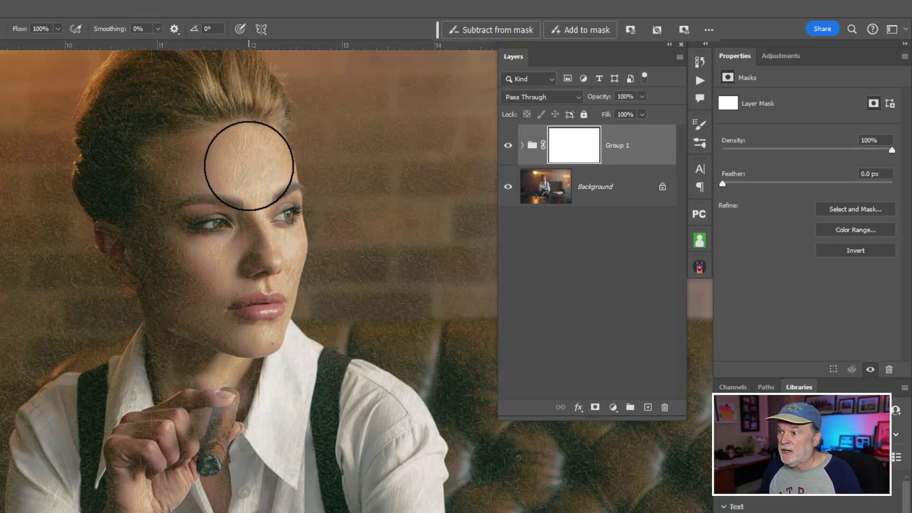
{"action": "left_click", "coordinate": [242, 199]}
{"action": "mouse_move", "coordinate": [242, 199]}
{"action": "left_mouse_down"}
{"action": "mouse_move", "coordinate": [223, 159]}
{"action": "mouse_move", "coordinate": [199, 349]}
{"action": "mouse_move", "coordinate": [244, 158]}
{"action": "left_mouse_up"}
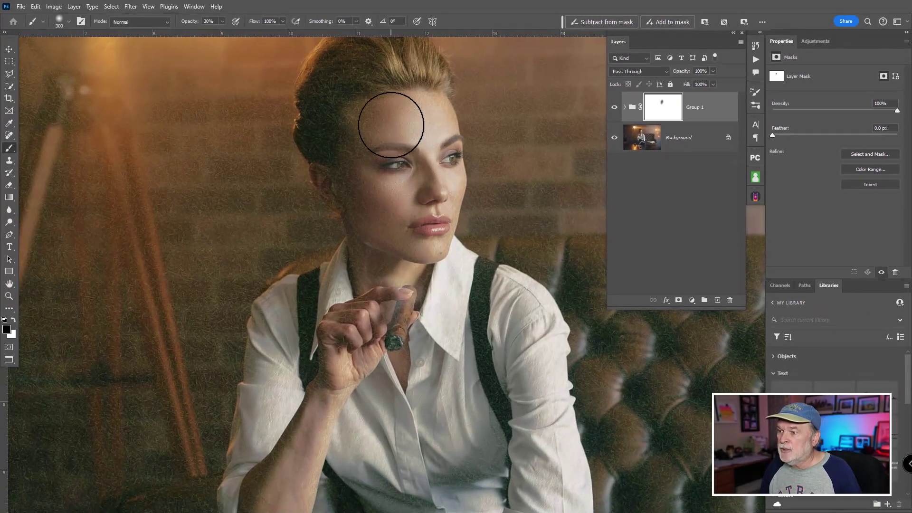
{"action": "mouse_move", "coordinate": [390, 125]}
{"action": "left_mouse_down"}
{"action": "mouse_move", "coordinate": [391, 208]}
{"action": "mouse_move", "coordinate": [384, 170]}
{"action": "mouse_move", "coordinate": [392, 167]}
{"action": "mouse_move", "coordinate": [376, 135]}
{"action": "mouse_move", "coordinate": [372, 185]}
{"action": "mouse_move", "coordinate": [374, 84]}
{"action": "mouse_move", "coordinate": [392, 228]}
{"action": "left_mouse_up"}
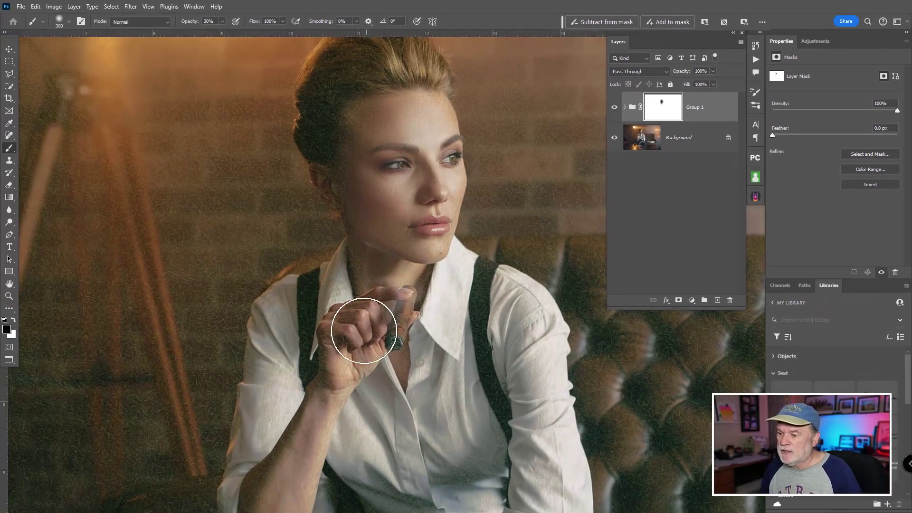
{"action": "left_click_drag", "start_coordinate": [363, 345], "coordinate": [360, 230]}
{"action": "mouse_move", "coordinate": [329, 296]}
{"action": "left_mouse_down"}
{"action": "mouse_move", "coordinate": [264, 376]}
{"action": "mouse_move", "coordinate": [265, 397]}
{"action": "left_mouse_up"}
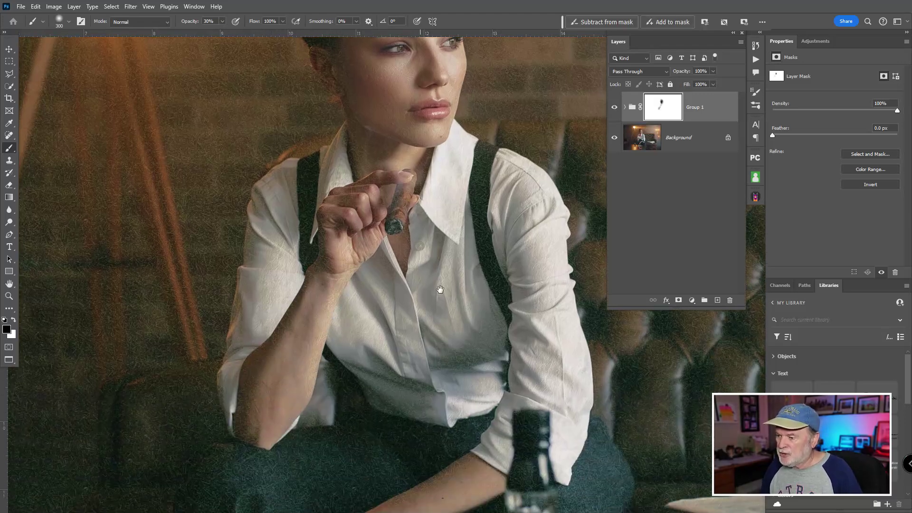
{"action": "left_click_drag", "start_coordinate": [472, 347], "coordinate": [445, 204]}
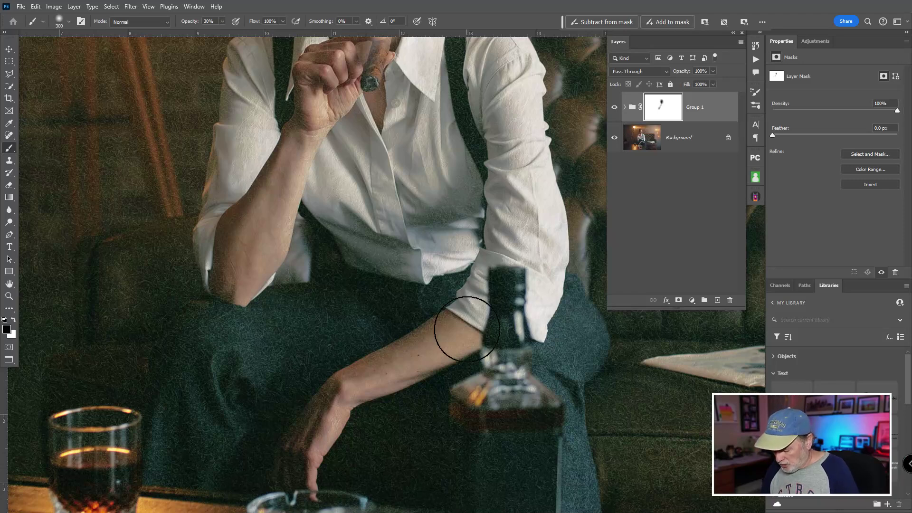
{"action": "key", "text": "bracketleft"}
{"action": "key", "text": "bracketleft"}
{"action": "key", "text": "bracketleft"}
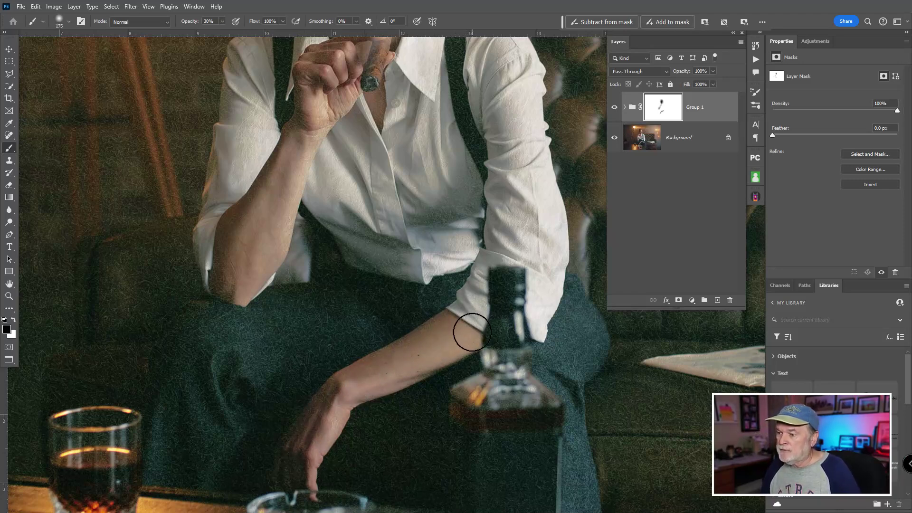
{"action": "left_click_drag", "start_coordinate": [414, 62], "coordinate": [474, 267]}
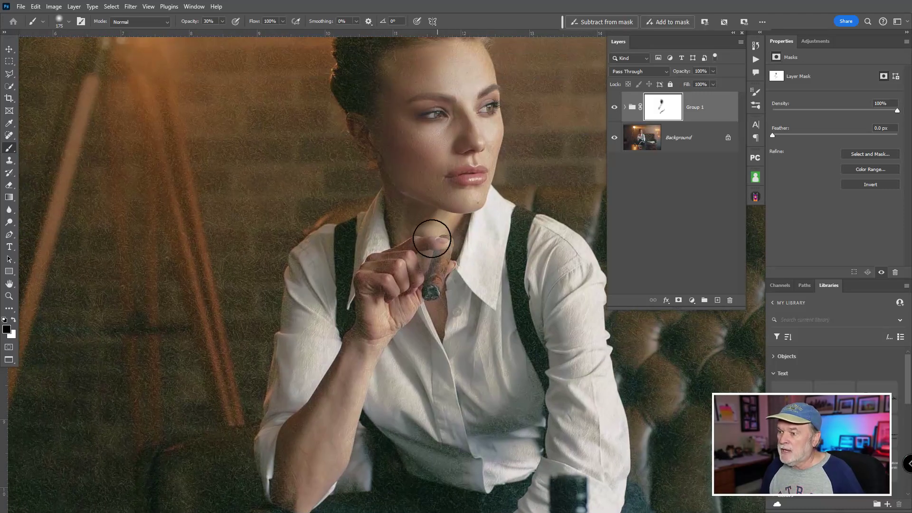
{"action": "left_click_drag", "start_coordinate": [440, 176], "coordinate": [425, 312]}
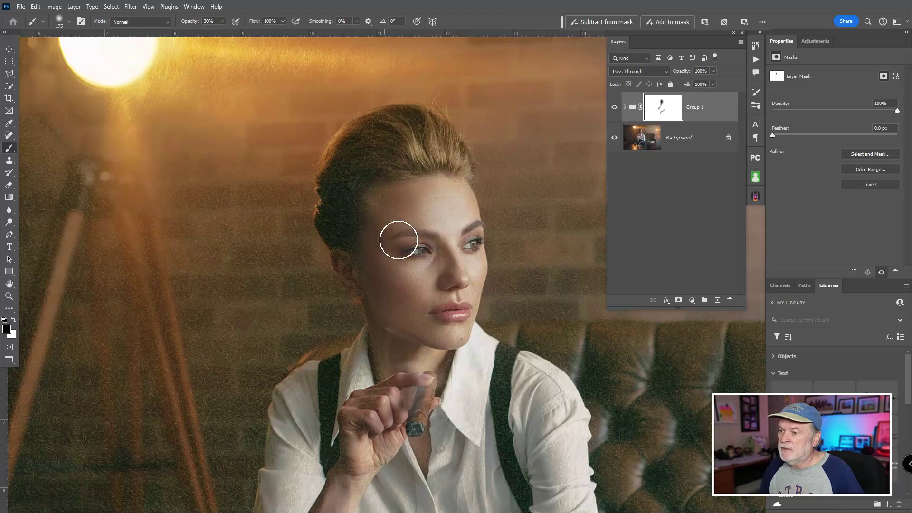
Step: Toggle Group 1's mask on and off to compare, leave it disabled, and expand the group
{"action": "left_click", "coordinate": [658, 112], "text": "shift"}
{"action": "left_click", "coordinate": [658, 112], "text": "shift"}
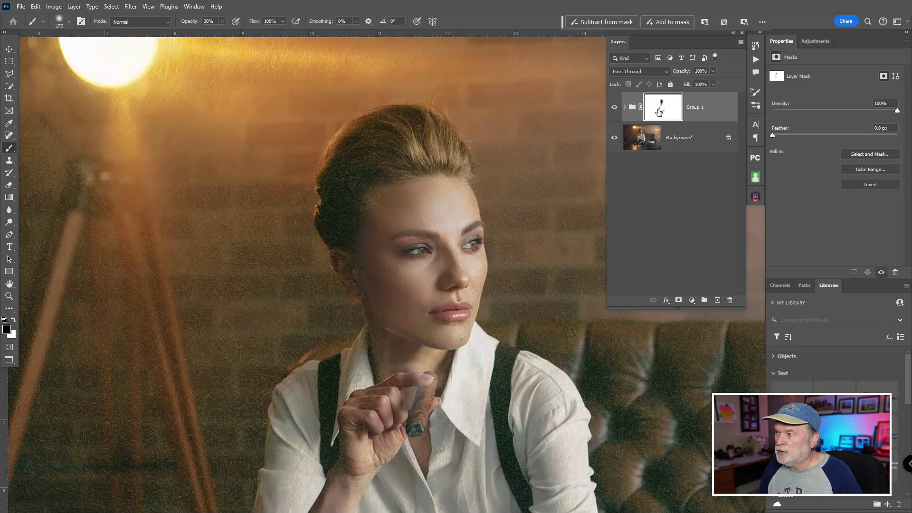
{"action": "left_click", "coordinate": [658, 112], "text": "shift"}
{"action": "left_click", "coordinate": [658, 111], "text": "shift"}
{"action": "left_click", "coordinate": [658, 112], "text": "shift"}
{"action": "left_click", "coordinate": [658, 111], "text": "shift"}
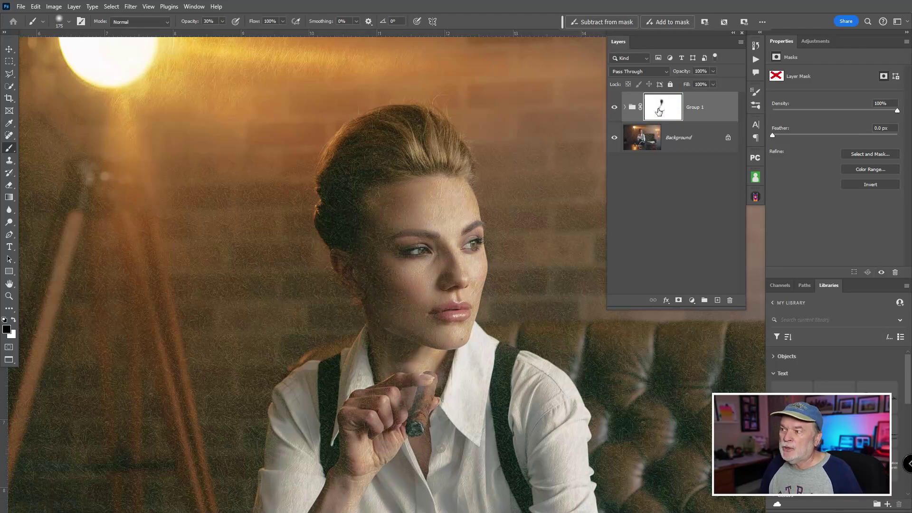
{"action": "left_click", "coordinate": [658, 111], "text": "shift"}
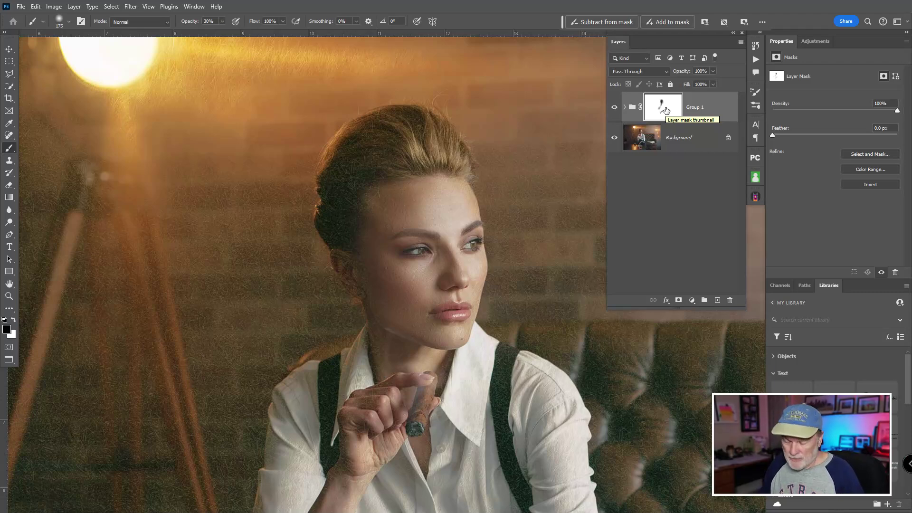
{"action": "left_click", "coordinate": [665, 110], "text": "shift"}
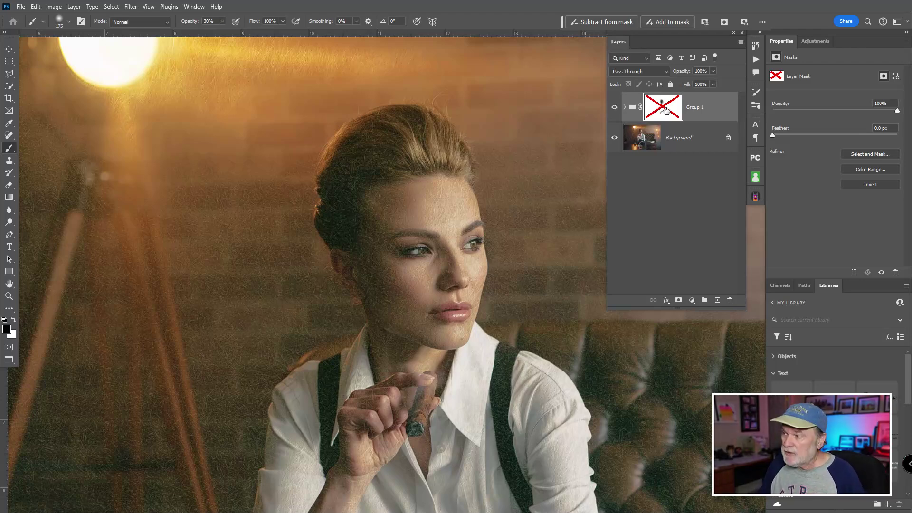
{"action": "left_click", "coordinate": [665, 110], "text": "shift"}
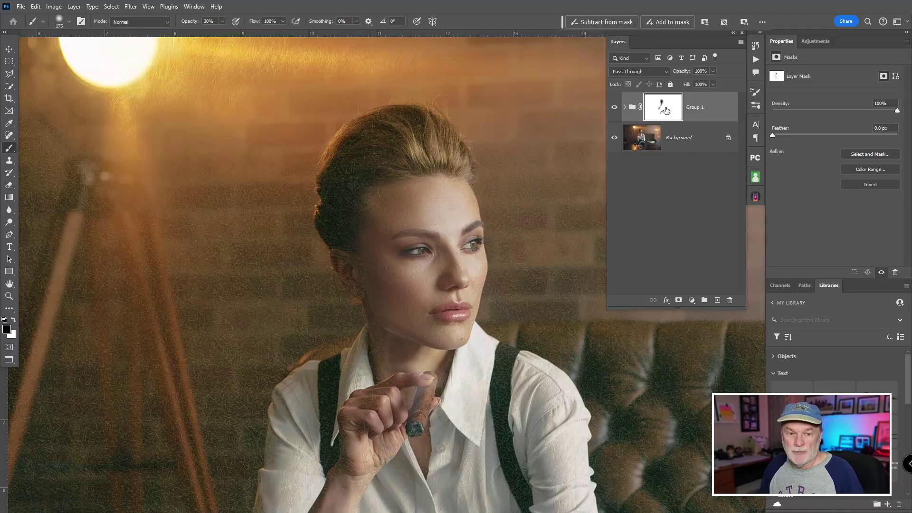
{"action": "left_click", "coordinate": [666, 110], "text": "shift"}
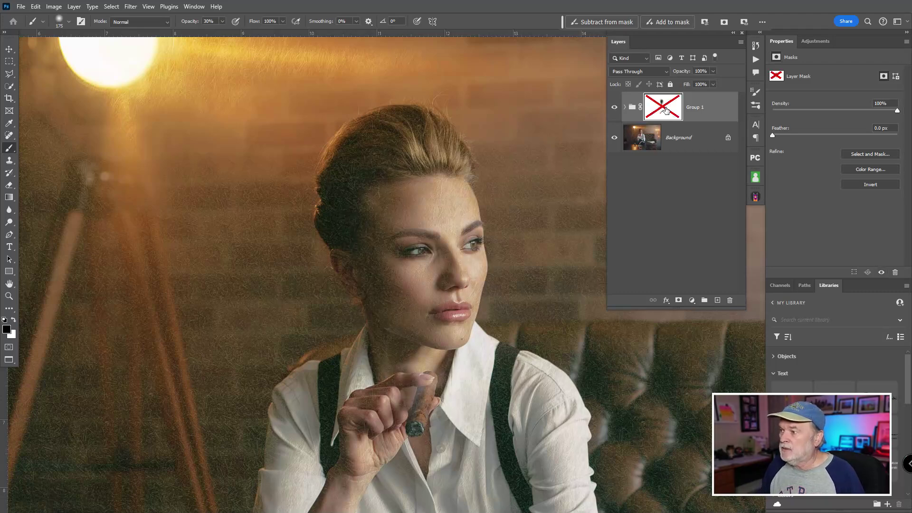
{"action": "left_click", "coordinate": [665, 110], "text": "shift"}
{"action": "left_click", "coordinate": [665, 110], "text": "shift"}
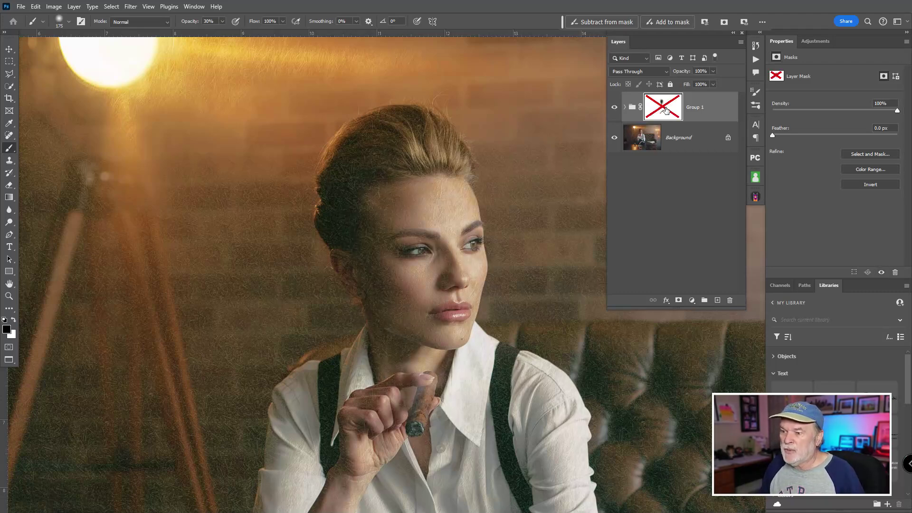
{"action": "left_click", "coordinate": [665, 110], "text": "shift"}
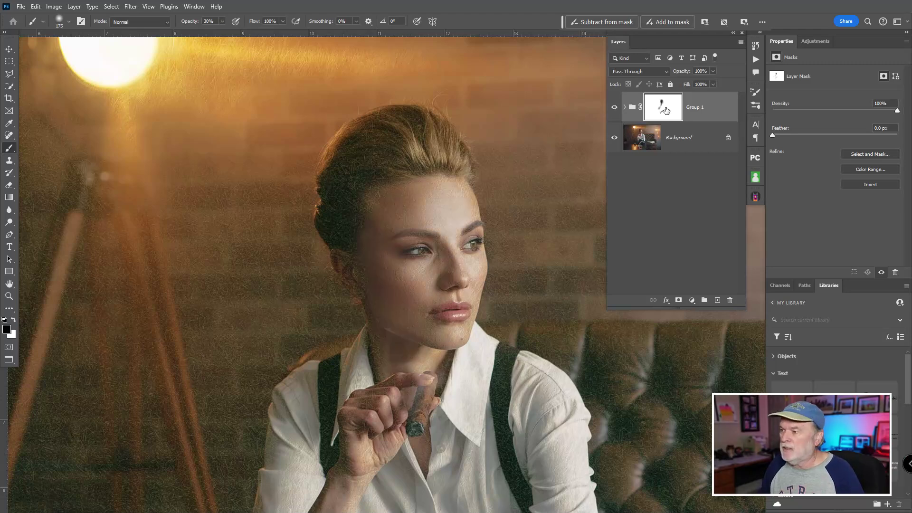
{"action": "left_click", "coordinate": [665, 110], "text": "shift"}
{"action": "left_click", "coordinate": [665, 110], "text": "shift"}
{"action": "left_click", "coordinate": [665, 110], "text": "shift"}
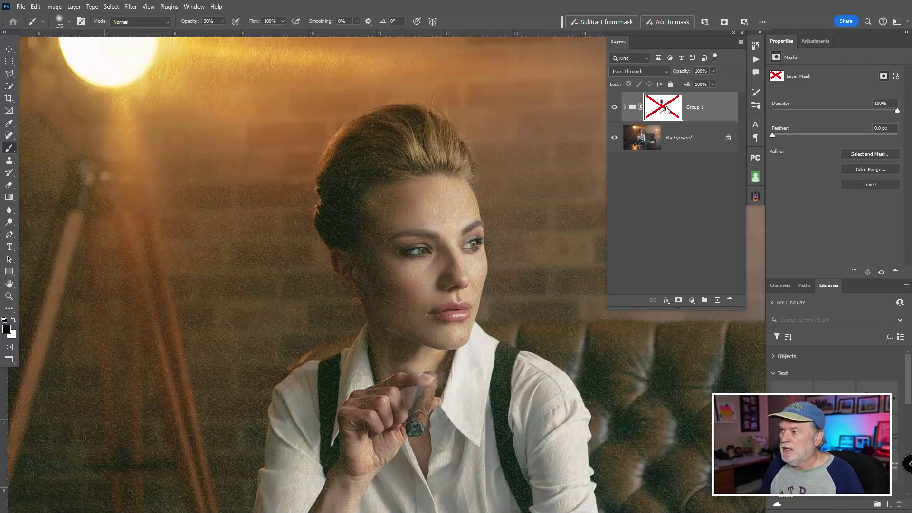
{"action": "left_click", "coordinate": [625, 107]}
Step: Try brown pattern scales from 257% up to about 418%, then keep the fill at 100%
{"action": "left_click", "coordinate": [660, 134]}
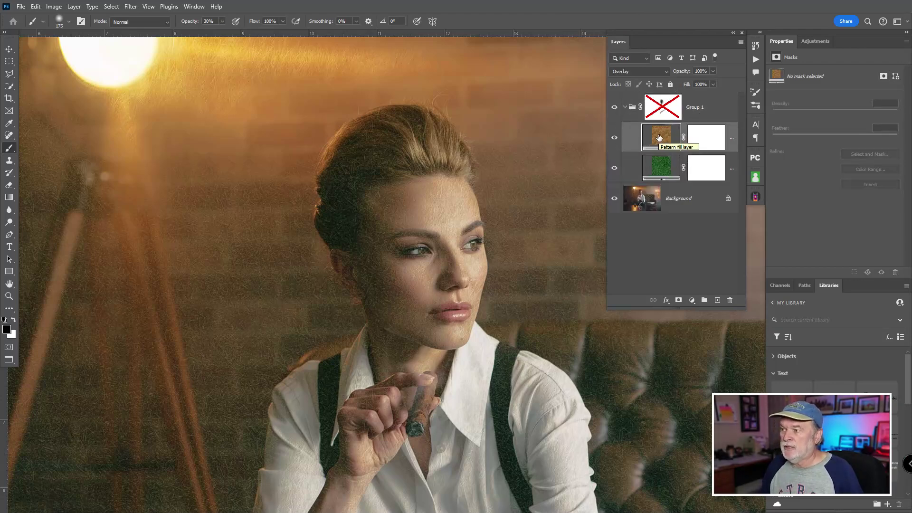
{"action": "double_click", "coordinate": [659, 138]}
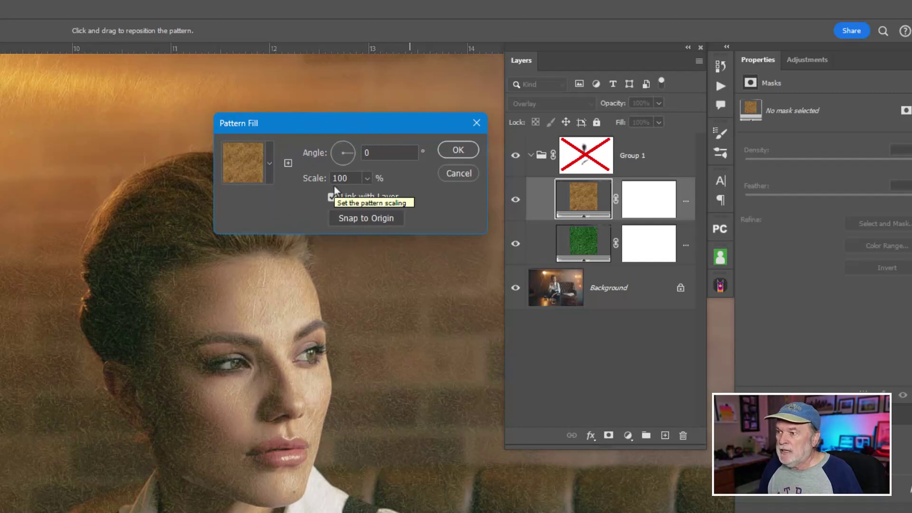
{"action": "left_click_drag", "start_coordinate": [312, 182], "coordinate": [417, 186]}
{"action": "left_click_drag", "start_coordinate": [315, 183], "coordinate": [381, 182]}
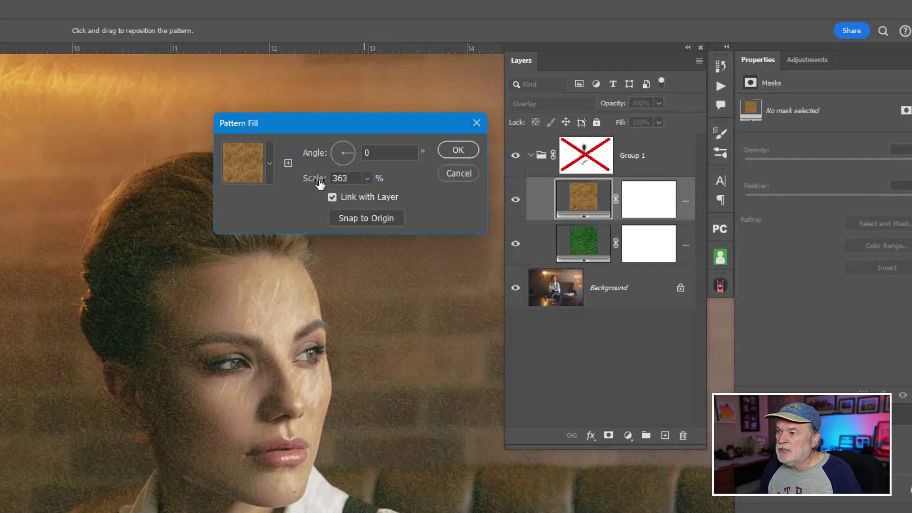
{"action": "left_click_drag", "start_coordinate": [319, 183], "coordinate": [368, 181]}
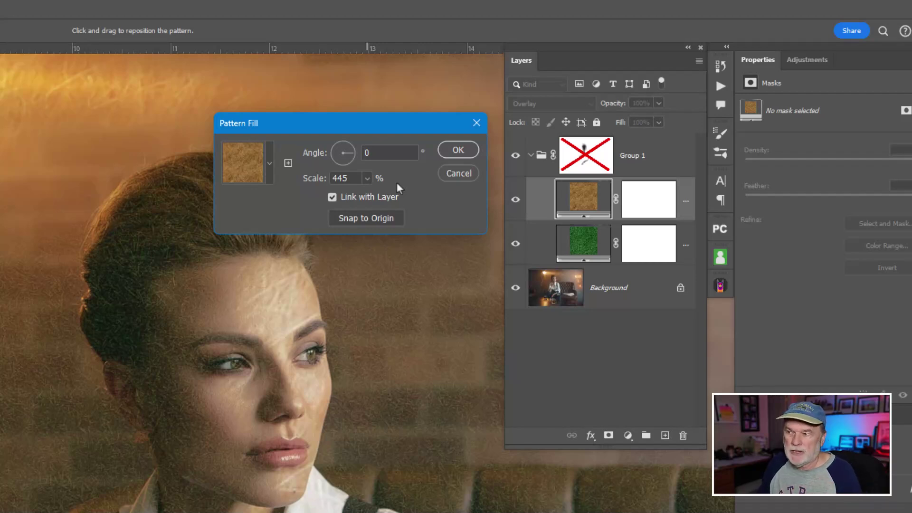
{"action": "mouse_move", "coordinate": [314, 178]}
{"action": "left_mouse_down"}
{"action": "mouse_move", "coordinate": [259, 188]}
{"action": "mouse_move", "coordinate": [323, 185]}
{"action": "mouse_move", "coordinate": [285, 185]}
{"action": "mouse_move", "coordinate": [320, 184]}
{"action": "mouse_move", "coordinate": [307, 184]}
{"action": "left_mouse_up"}
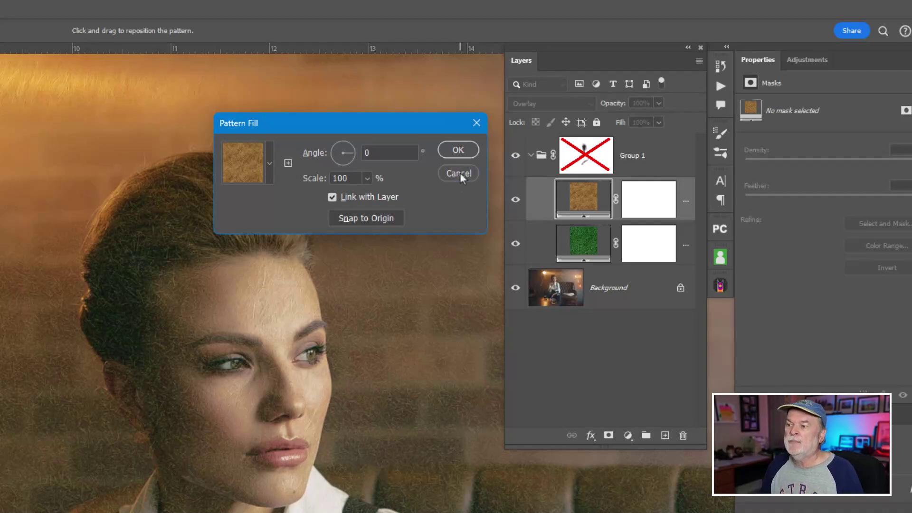
{"action": "left_click", "coordinate": [456, 149]}
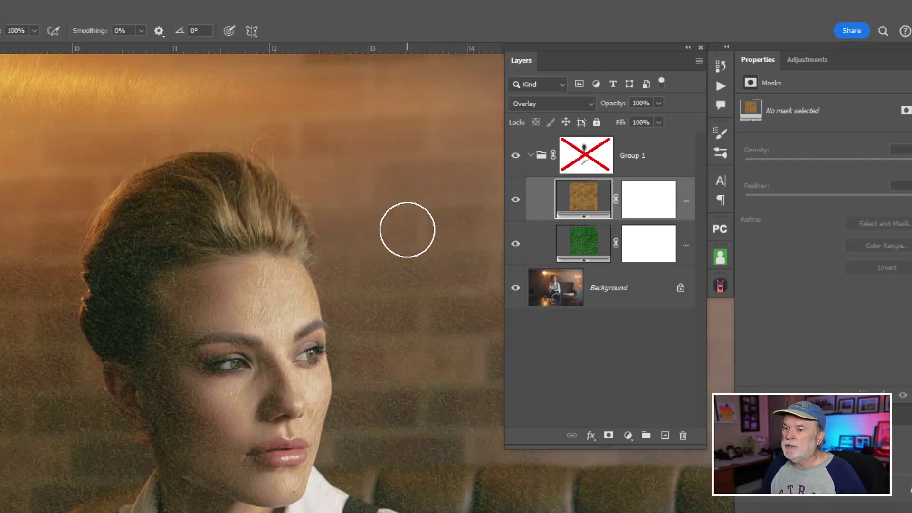
Step: Fit the photo on screen, re-enable Group 1's mask, and duplicate Background with Ctrl+J
{"action": "left_click_drag", "start_coordinate": [411, 226], "coordinate": [380, 246]}
{"action": "key", "text": "ctrl+minus"}
{"action": "key", "text": "ctrl+minus"}
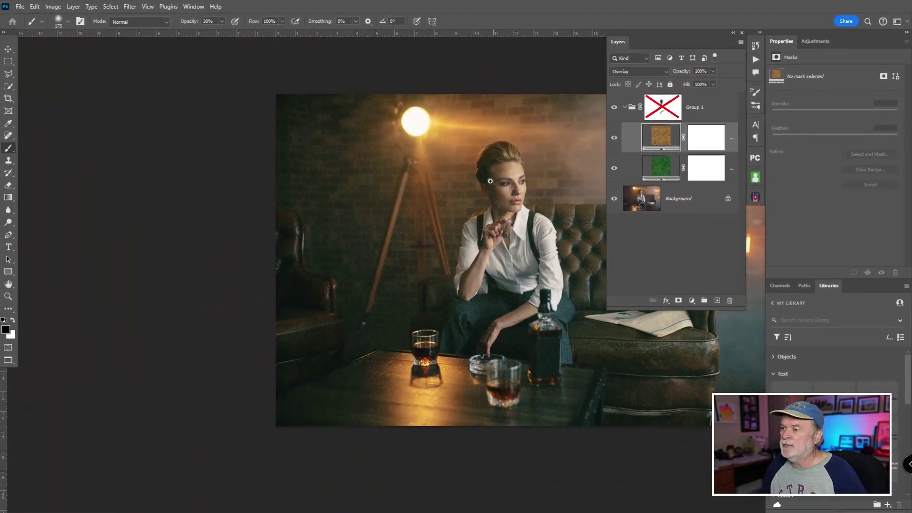
{"action": "left_click_drag", "start_coordinate": [462, 172], "coordinate": [369, 119]}
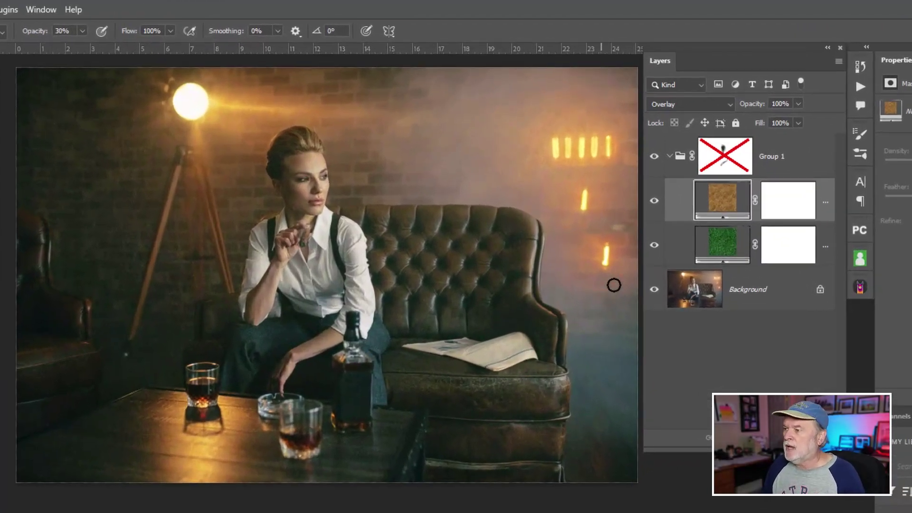
{"action": "left_click", "coordinate": [723, 163], "text": "shift"}
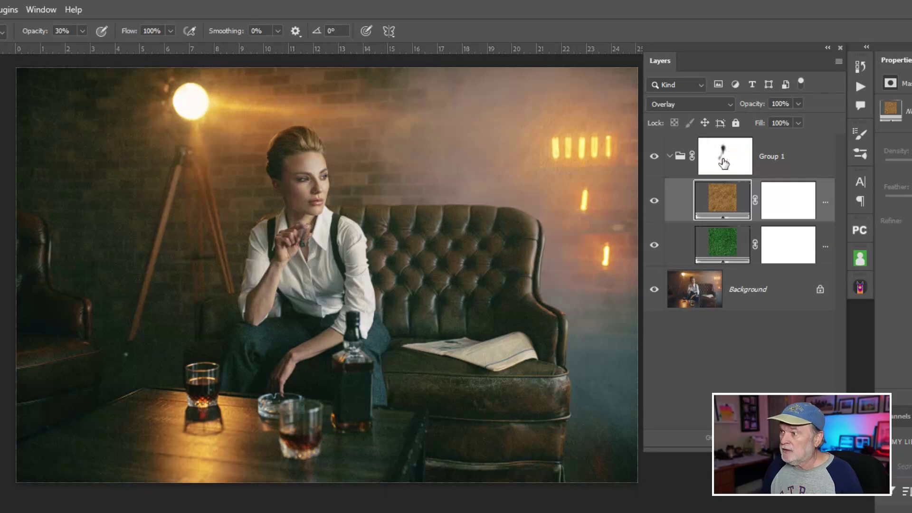
{"action": "left_click", "coordinate": [698, 294]}
{"action": "key", "text": "ctrl+j"}
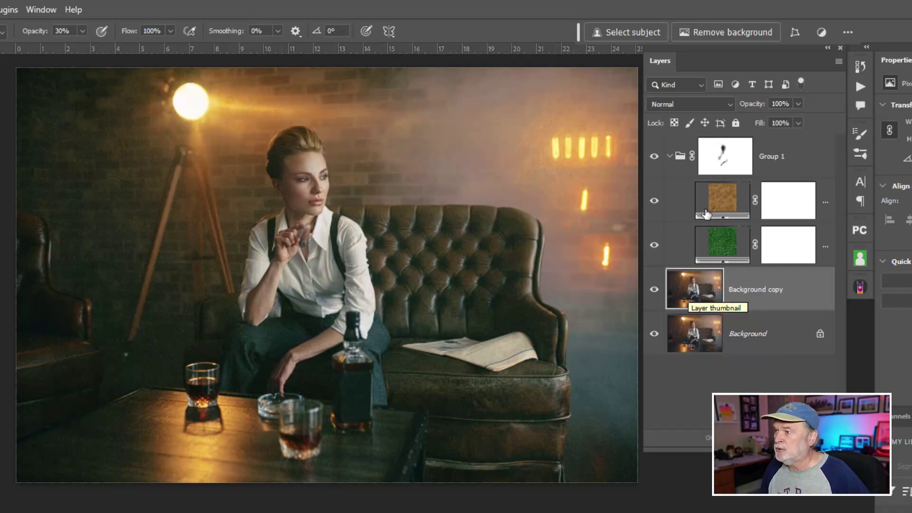
Step: Choose Multiply as the Background copy's blend mode in the Layers panel
{"action": "left_click", "coordinate": [696, 106]}
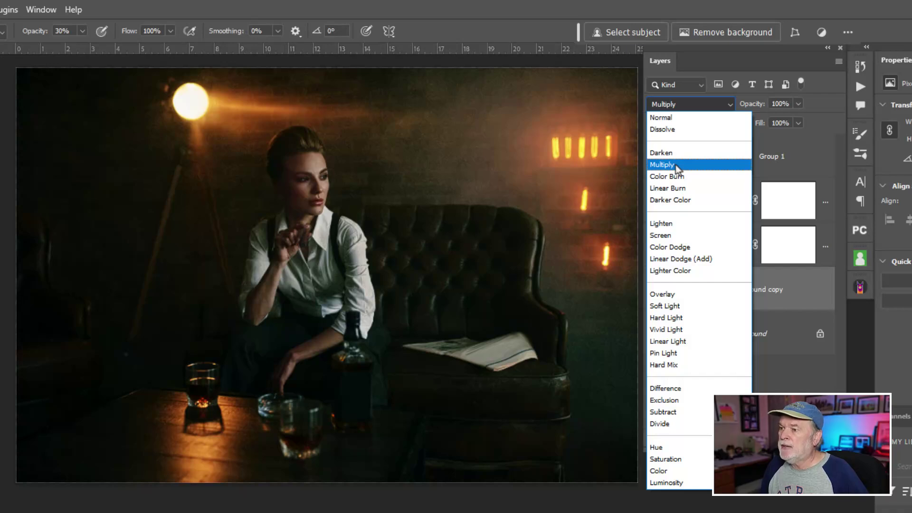
{"action": "left_click", "coordinate": [675, 164]}
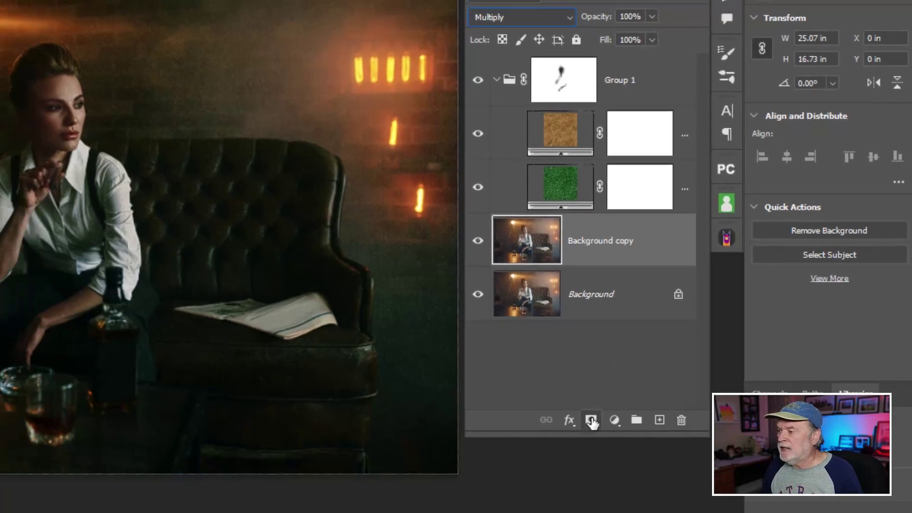
Step: Add a layer mask to Background copy and paint out the darkening over the lamp and woman
{"action": "left_click", "coordinate": [591, 420]}
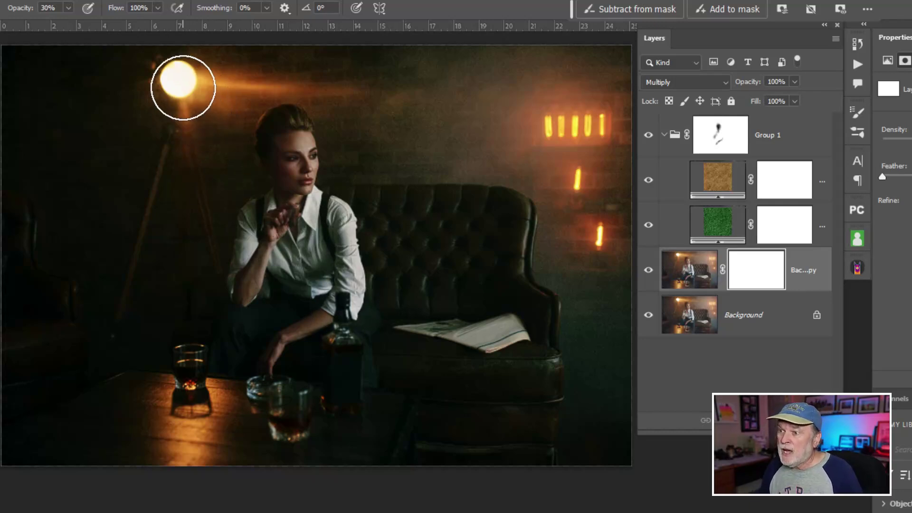
{"action": "left_click_drag", "start_coordinate": [179, 87], "coordinate": [303, 285]}
{"action": "left_click_drag", "start_coordinate": [196, 99], "coordinate": [308, 256]}
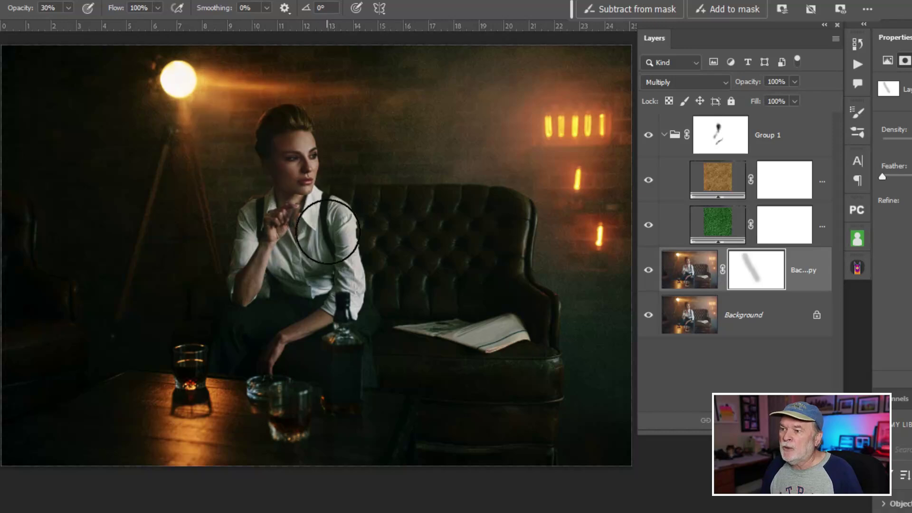
{"action": "left_click_drag", "start_coordinate": [218, 106], "coordinate": [304, 251]}
{"action": "mouse_move", "coordinate": [291, 189]}
{"action": "left_mouse_down"}
{"action": "mouse_move", "coordinate": [315, 321]}
{"action": "mouse_move", "coordinate": [291, 351]}
{"action": "left_mouse_up"}
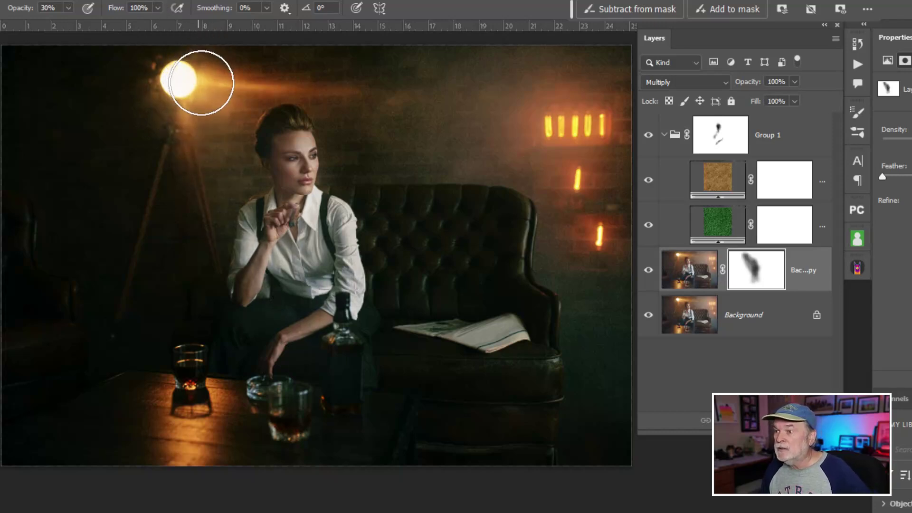
Step: Brighten the band from lamp to neon, the neon bars, and the woman's hair
{"action": "left_click_drag", "start_coordinate": [199, 81], "coordinate": [571, 139]}
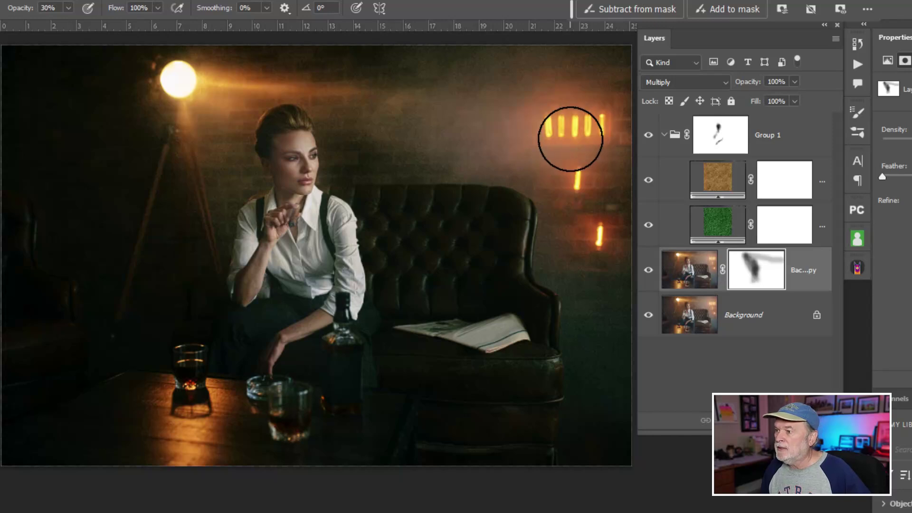
{"action": "key", "text": "bracketleft"}
{"action": "key", "text": "bracketleft"}
{"action": "key", "text": "bracketleft"}
{"action": "key", "text": "bracketleft"}
{"action": "left_click_drag", "start_coordinate": [561, 128], "coordinate": [599, 127]}
{"action": "mouse_move", "coordinate": [584, 208]}
{"action": "left_mouse_down"}
{"action": "mouse_move", "coordinate": [580, 177]}
{"action": "mouse_move", "coordinate": [602, 232]}
{"action": "mouse_move", "coordinate": [540, 127]}
{"action": "mouse_move", "coordinate": [594, 129]}
{"action": "left_mouse_up"}
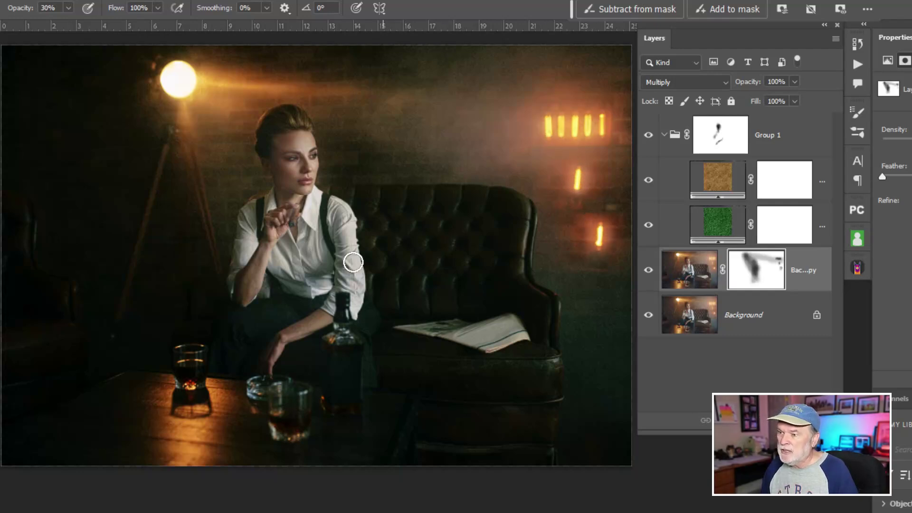
{"action": "mouse_move", "coordinate": [302, 120]}
{"action": "left_mouse_down"}
{"action": "mouse_move", "coordinate": [307, 163]}
{"action": "mouse_move", "coordinate": [294, 124]}
{"action": "mouse_move", "coordinate": [275, 149]}
{"action": "mouse_move", "coordinate": [273, 120]}
{"action": "mouse_move", "coordinate": [262, 142]}
{"action": "left_mouse_up"}
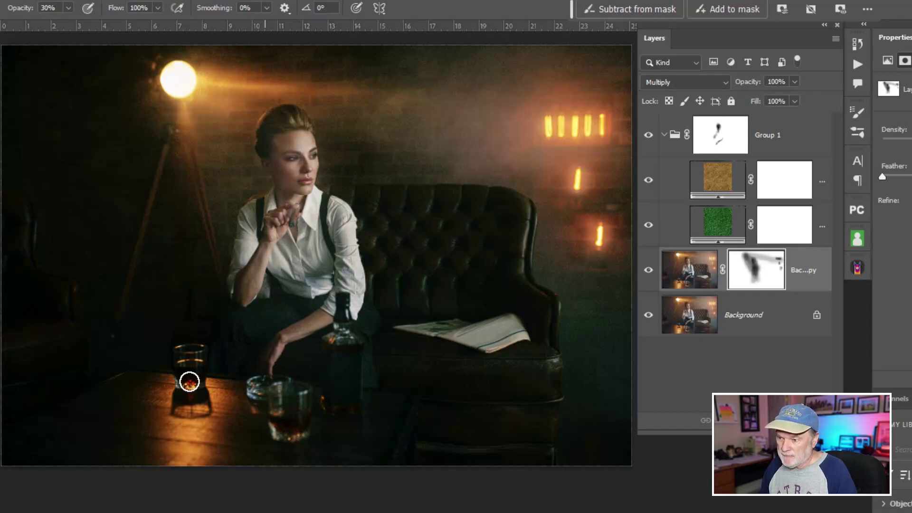
Step: Restore brightness on the table glass, the couch's right arm, and the left edge near the chair
{"action": "mouse_move", "coordinate": [185, 376]}
{"action": "left_mouse_down"}
{"action": "mouse_move", "coordinate": [190, 356]}
{"action": "mouse_move", "coordinate": [190, 376]}
{"action": "mouse_move", "coordinate": [188, 360]}
{"action": "mouse_move", "coordinate": [187, 373]}
{"action": "mouse_move", "coordinate": [268, 386]}
{"action": "mouse_move", "coordinate": [264, 421]}
{"action": "mouse_move", "coordinate": [301, 400]}
{"action": "left_mouse_up"}
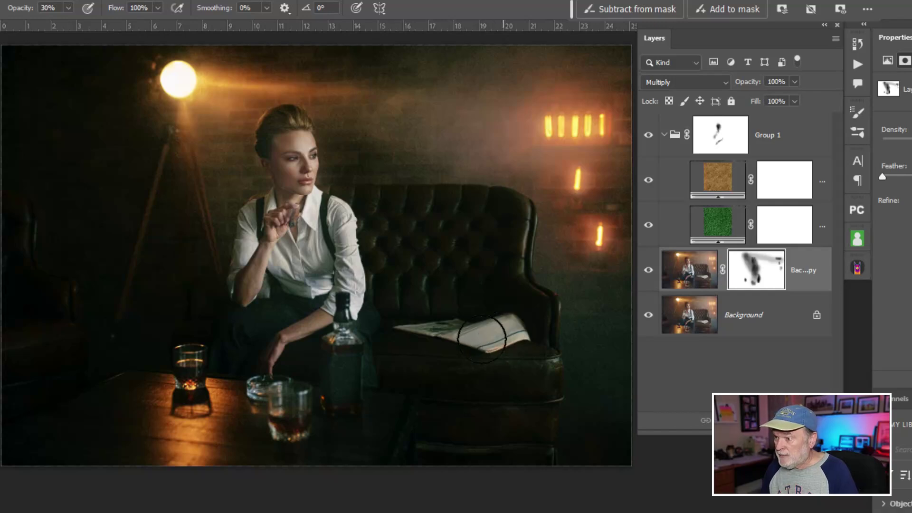
{"action": "key", "text": "bracketright"}
{"action": "key", "text": "bracketright"}
{"action": "key", "text": "bracketright"}
{"action": "mouse_move", "coordinate": [519, 263]}
{"action": "left_mouse_down"}
{"action": "mouse_move", "coordinate": [555, 324]}
{"action": "mouse_move", "coordinate": [562, 414]}
{"action": "mouse_move", "coordinate": [553, 368]}
{"action": "mouse_move", "coordinate": [489, 390]}
{"action": "mouse_move", "coordinate": [555, 376]}
{"action": "mouse_move", "coordinate": [550, 367]}
{"action": "mouse_move", "coordinate": [487, 383]}
{"action": "left_mouse_up"}
{"action": "mouse_move", "coordinate": [95, 284]}
{"action": "left_mouse_down"}
{"action": "mouse_move", "coordinate": [102, 250]}
{"action": "mouse_move", "coordinate": [60, 268]}
{"action": "mouse_move", "coordinate": [40, 371]}
{"action": "mouse_move", "coordinate": [37, 233]}
{"action": "mouse_move", "coordinate": [33, 325]}
{"action": "mouse_move", "coordinate": [20, 229]}
{"action": "mouse_move", "coordinate": [15, 344]}
{"action": "mouse_move", "coordinate": [41, 208]}
{"action": "mouse_move", "coordinate": [26, 233]}
{"action": "mouse_move", "coordinate": [23, 210]}
{"action": "mouse_move", "coordinate": [40, 331]}
{"action": "mouse_move", "coordinate": [68, 313]}
{"action": "mouse_move", "coordinate": [20, 197]}
{"action": "mouse_move", "coordinate": [21, 344]}
{"action": "mouse_move", "coordinate": [36, 281]}
{"action": "mouse_move", "coordinate": [45, 317]}
{"action": "mouse_move", "coordinate": [25, 286]}
{"action": "mouse_move", "coordinate": [16, 228]}
{"action": "mouse_move", "coordinate": [30, 291]}
{"action": "mouse_move", "coordinate": [50, 291]}
{"action": "mouse_move", "coordinate": [6, 356]}
{"action": "left_mouse_up"}
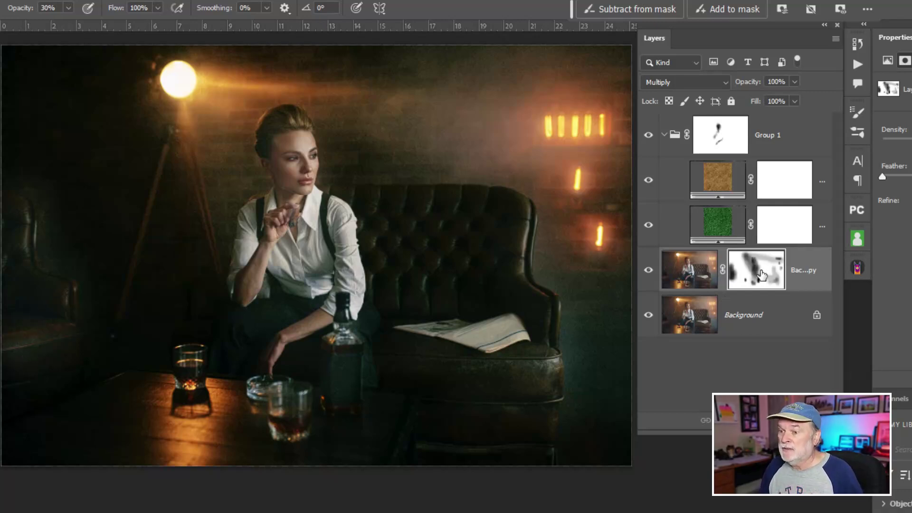
{"action": "left_click", "coordinate": [761, 275], "text": "shift"}
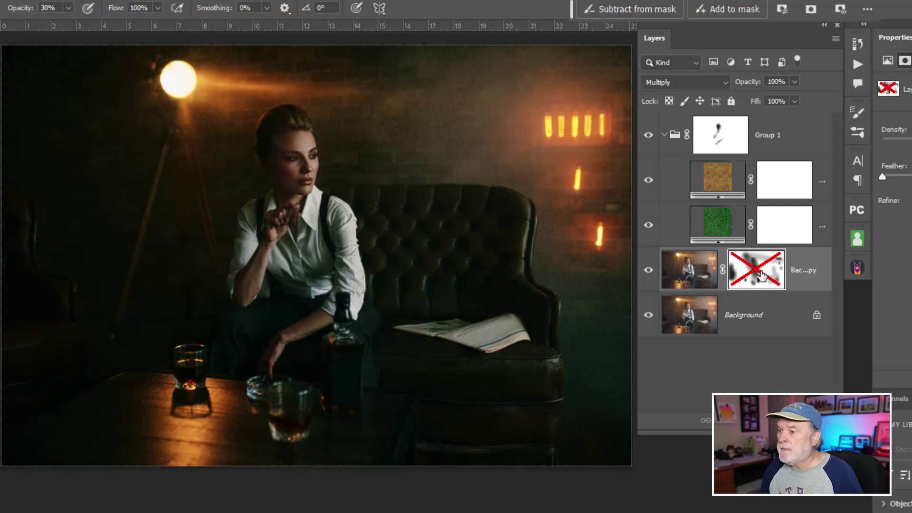
{"action": "left_click", "coordinate": [761, 276], "text": "shift"}
{"action": "left_click", "coordinate": [762, 276], "text": "shift"}
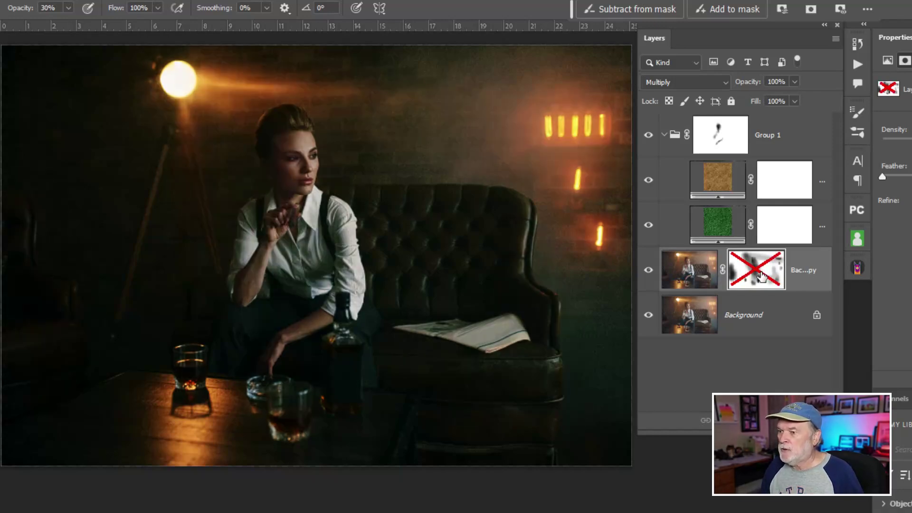
{"action": "left_click", "coordinate": [761, 276], "text": "shift"}
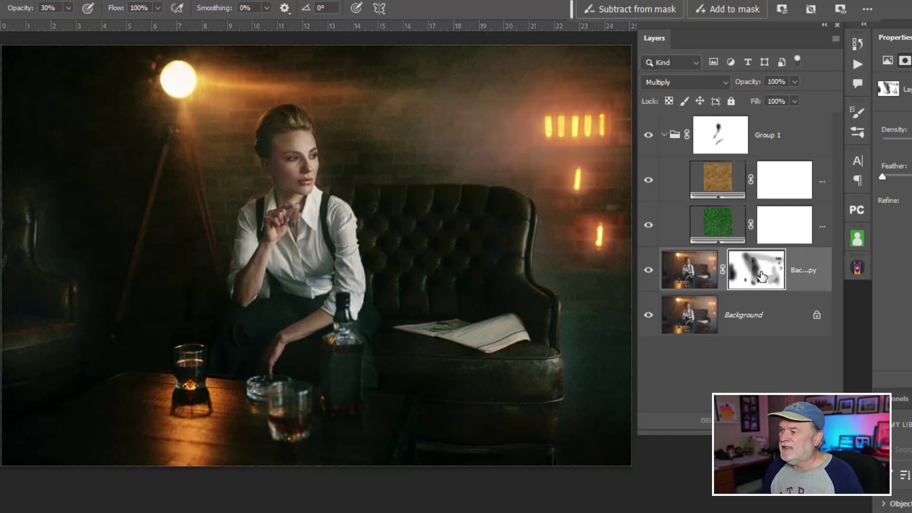
{"action": "left_click", "coordinate": [761, 275], "text": "shift"}
{"action": "left_click", "coordinate": [762, 275], "text": "shift"}
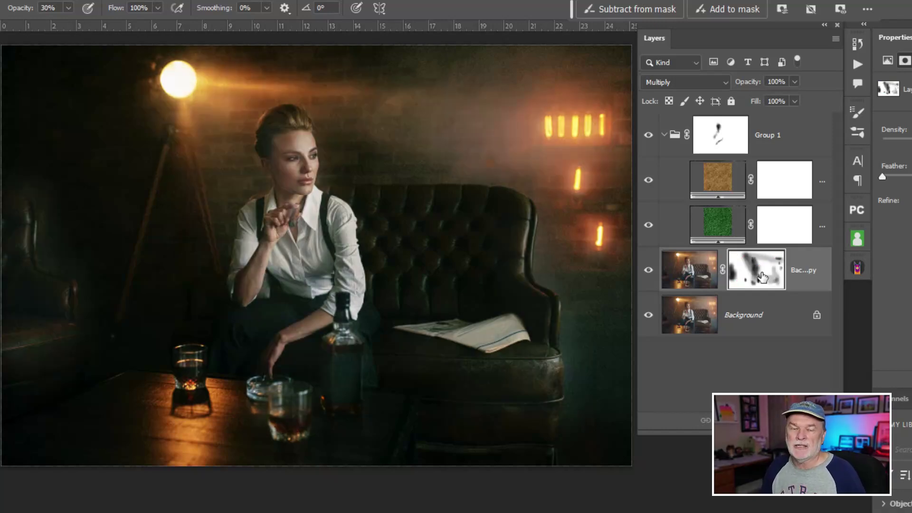